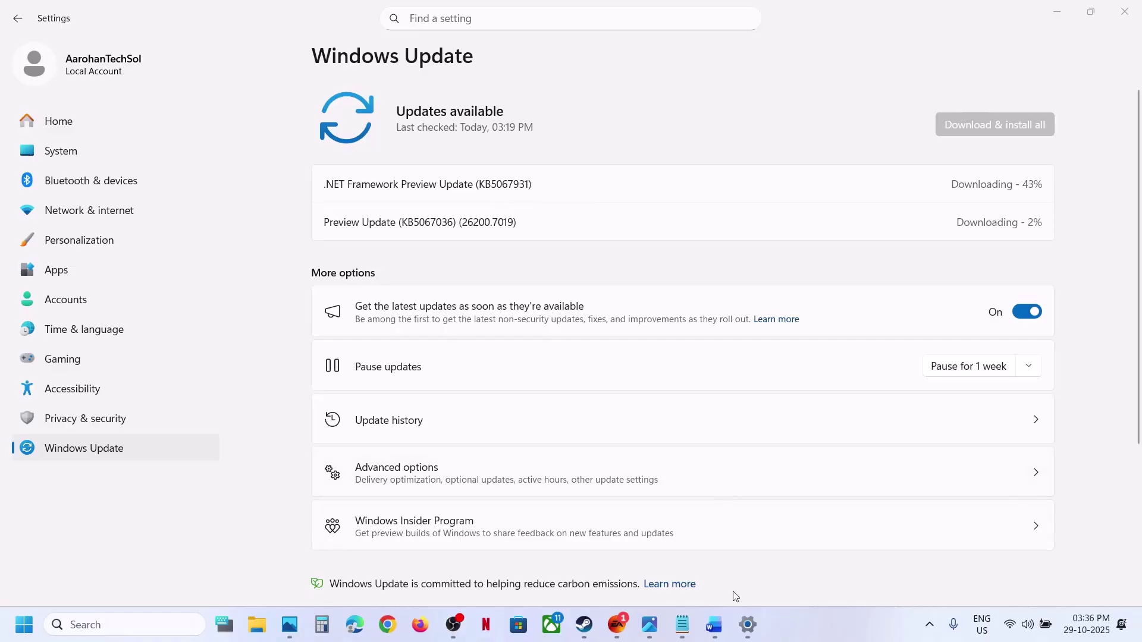
- Highlight the Retry/Restart PC heading in the troubleshooting notes, then return to Windows Update
mouse_move(719, 622)
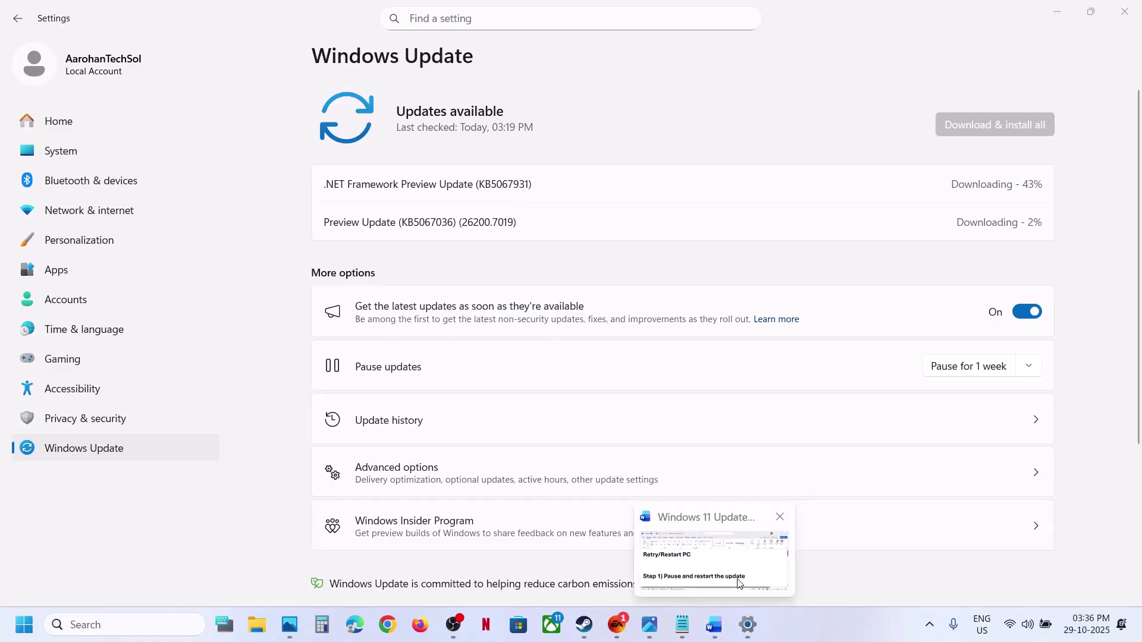
click(712, 626)
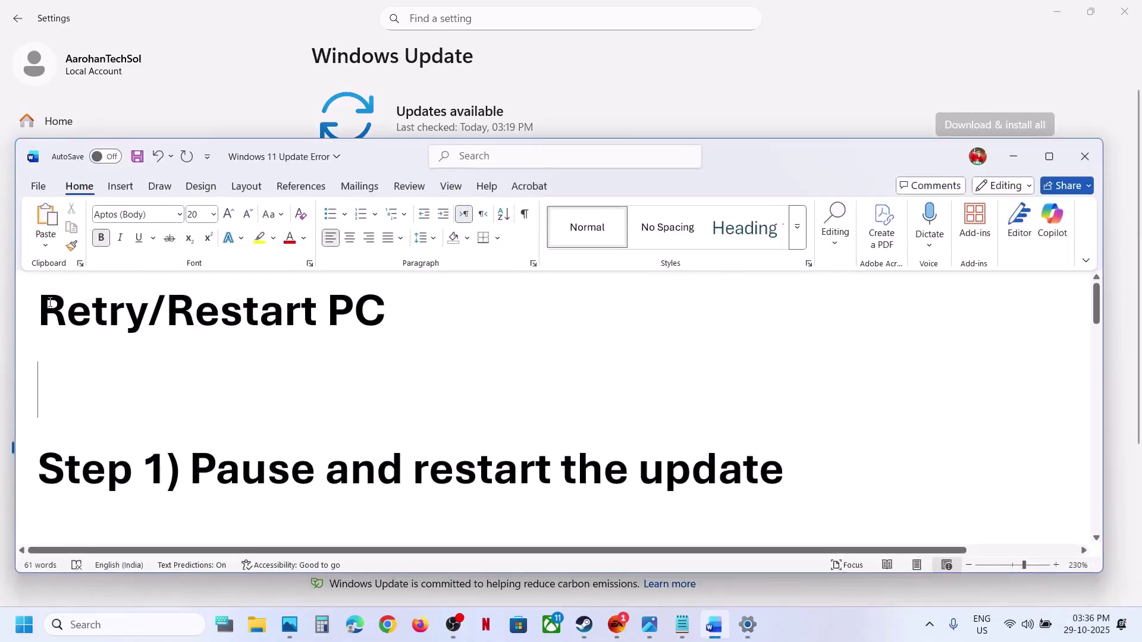
drag(40, 322, 127, 325)
click(250, 56)
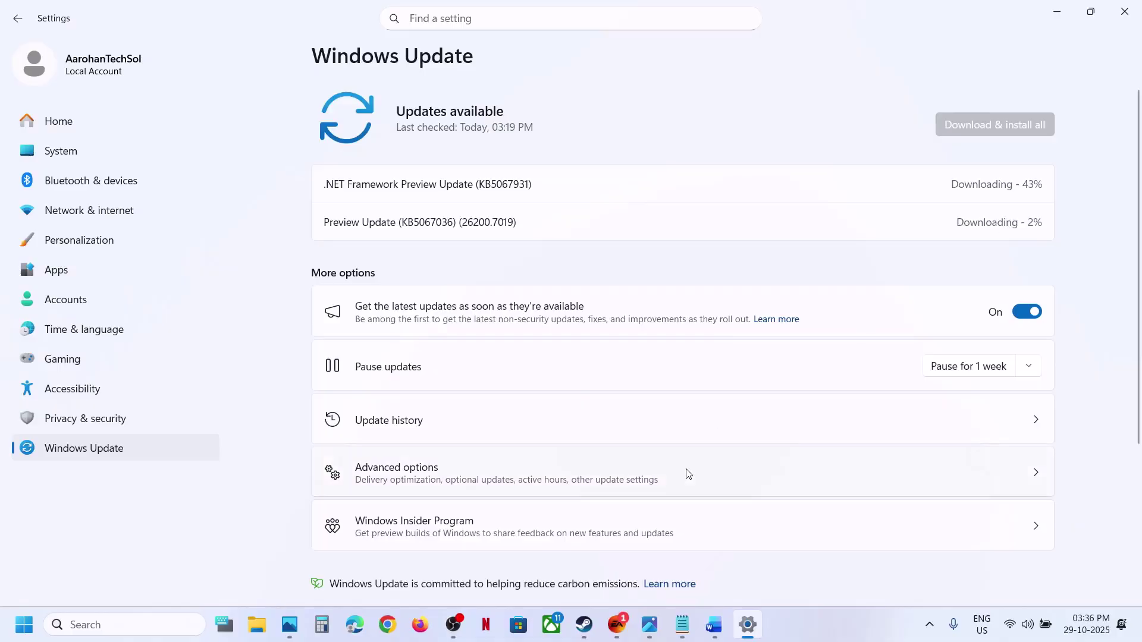
- Check the Start menu power options without restarting, then read further in the notes
click(18, 633)
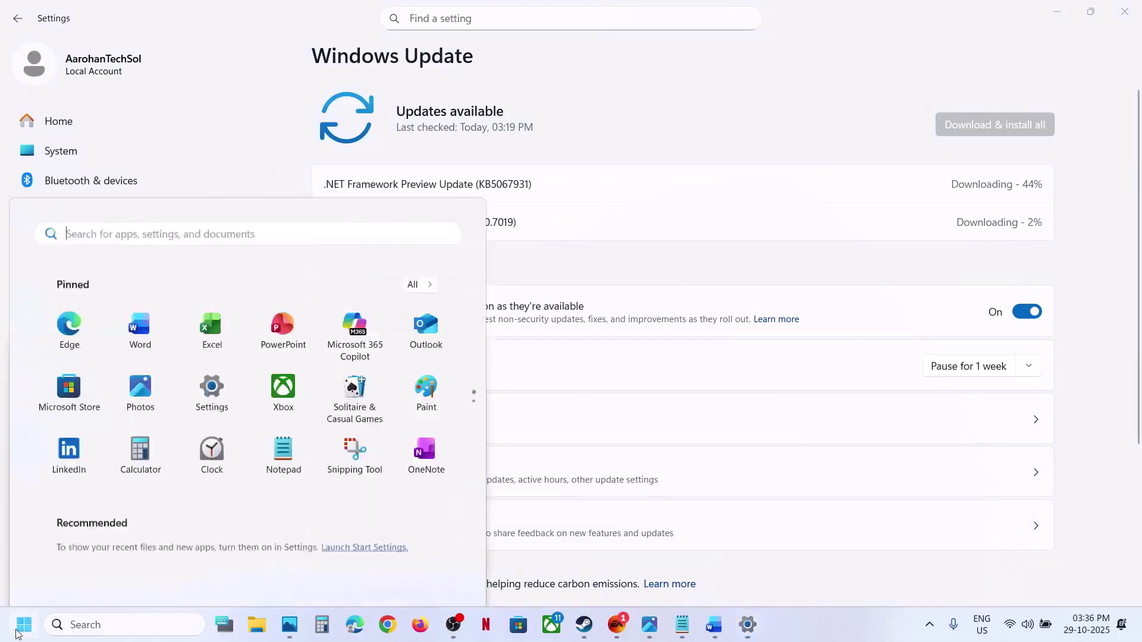
click(432, 573)
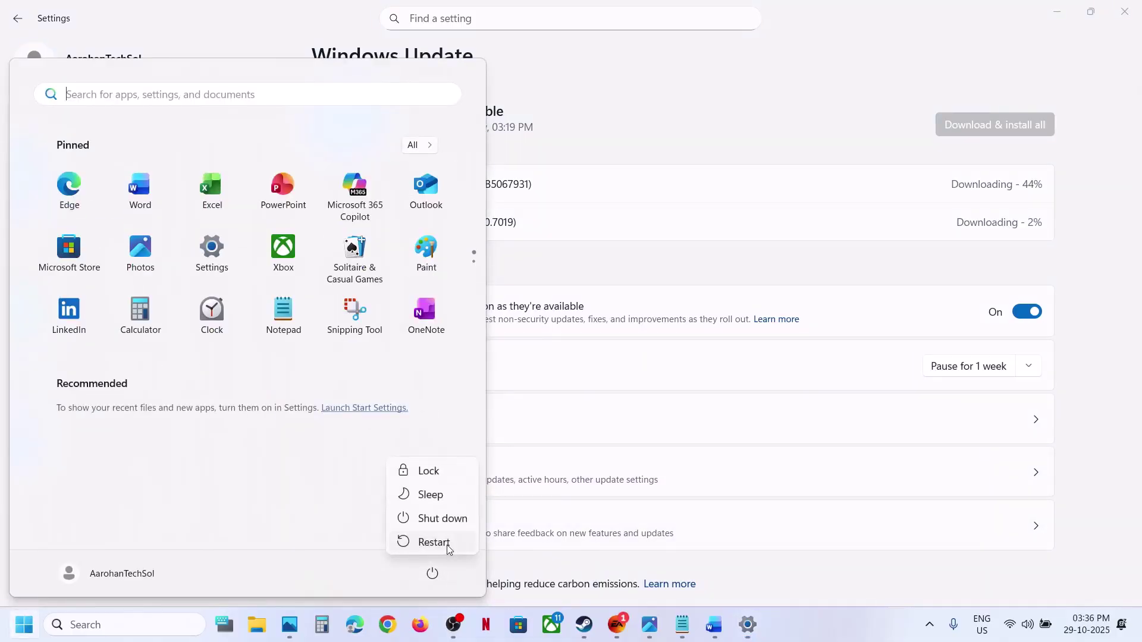
click(815, 44)
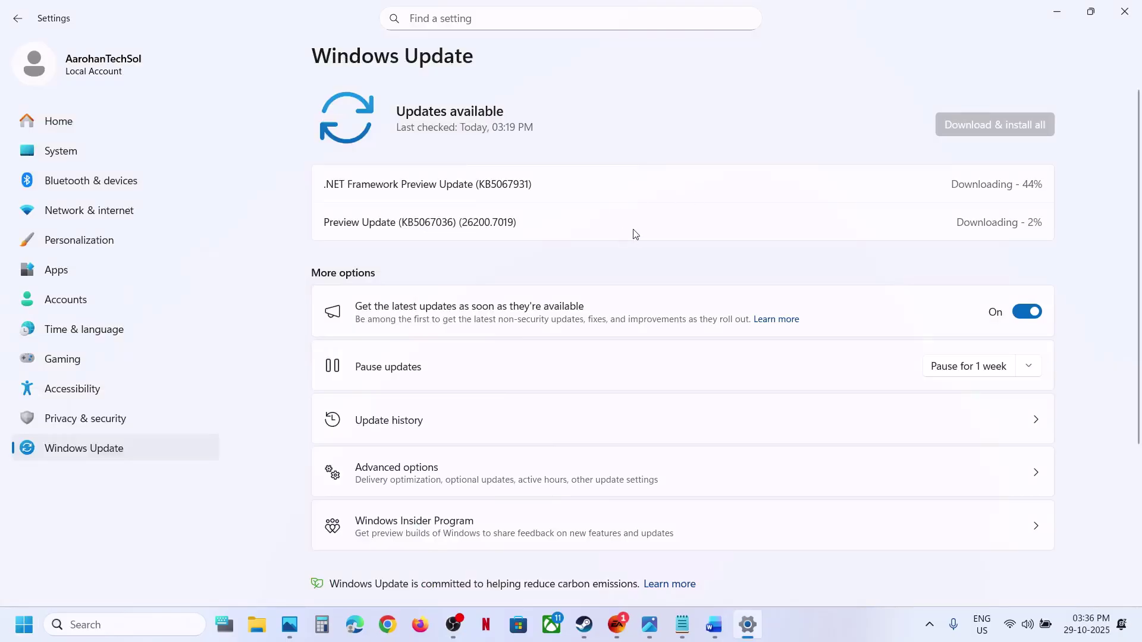
click(714, 624)
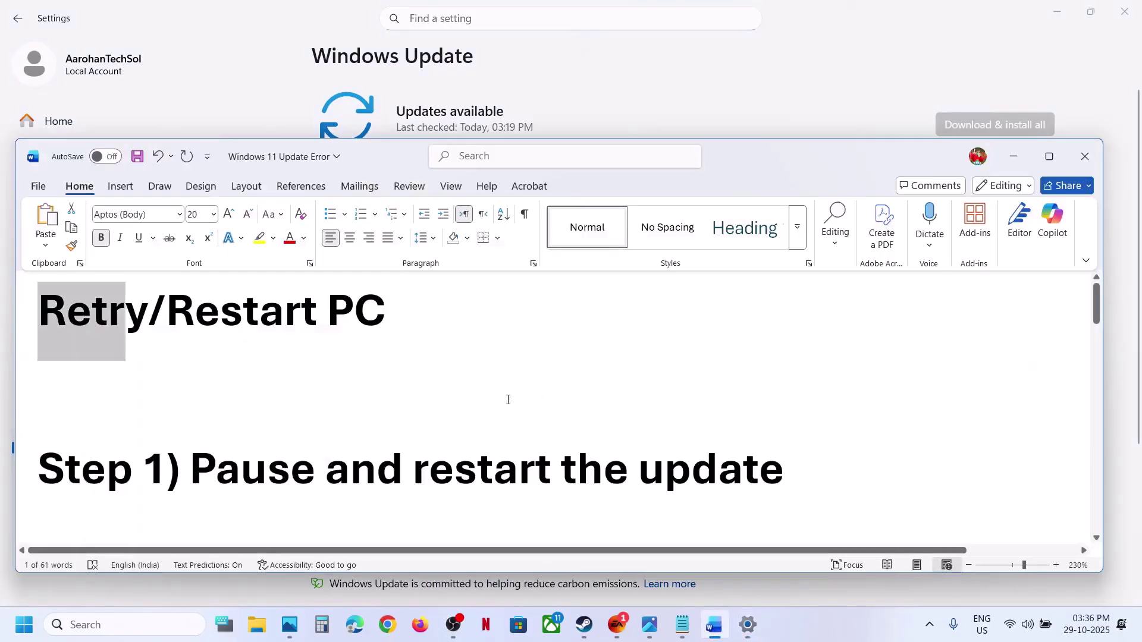
scroll(508, 399, down, 2)
click(735, 39)
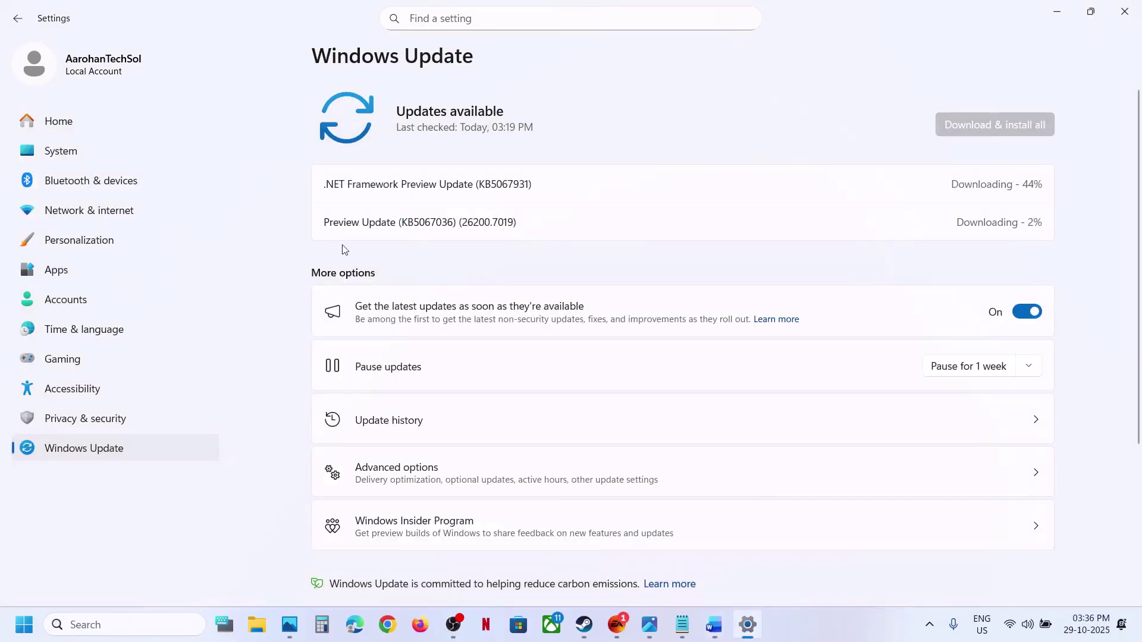
- Pause updates for 1 week (until 05-11-2025), then resume updates
click(87, 451)
click(975, 371)
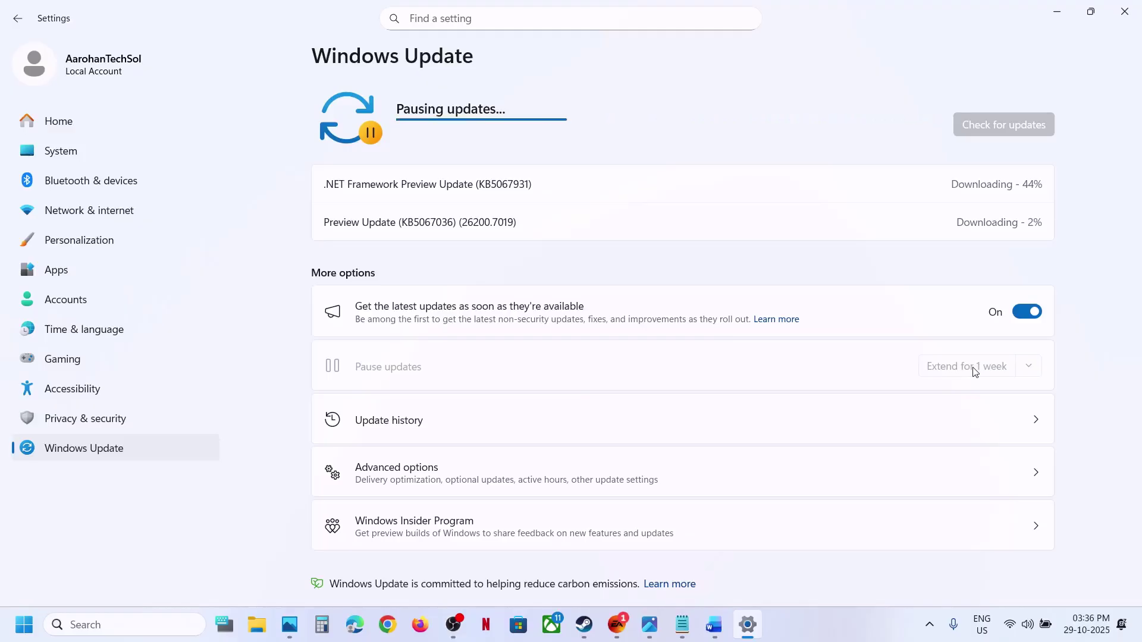
click(862, 639)
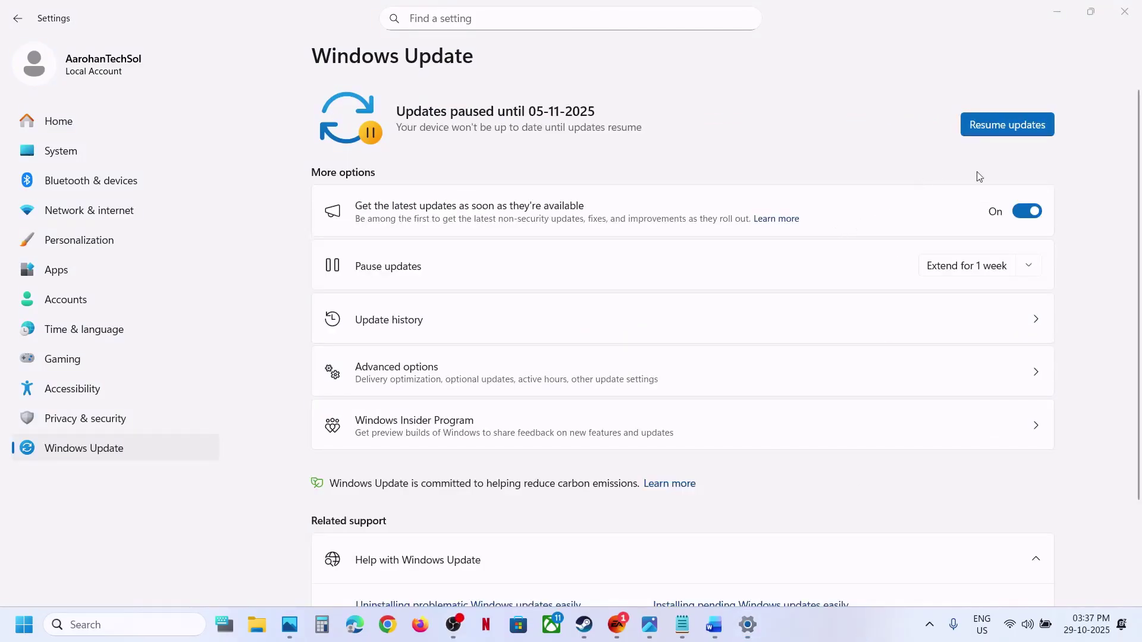
click(989, 124)
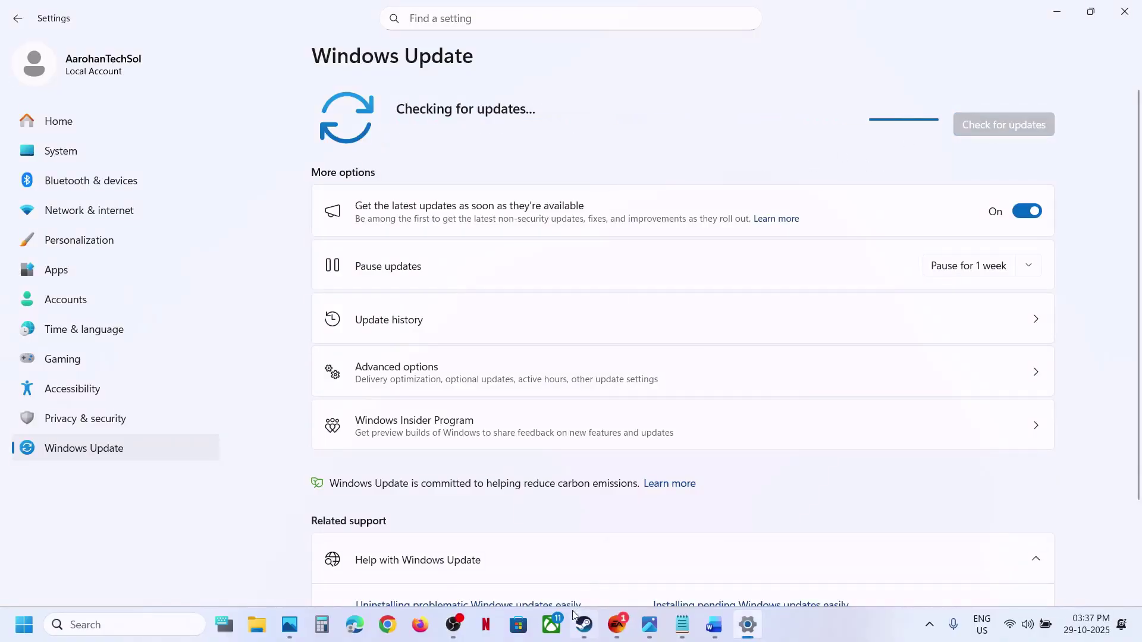
- Read the next step in the notes, then launch the Services console from a 'services' search
click(713, 625)
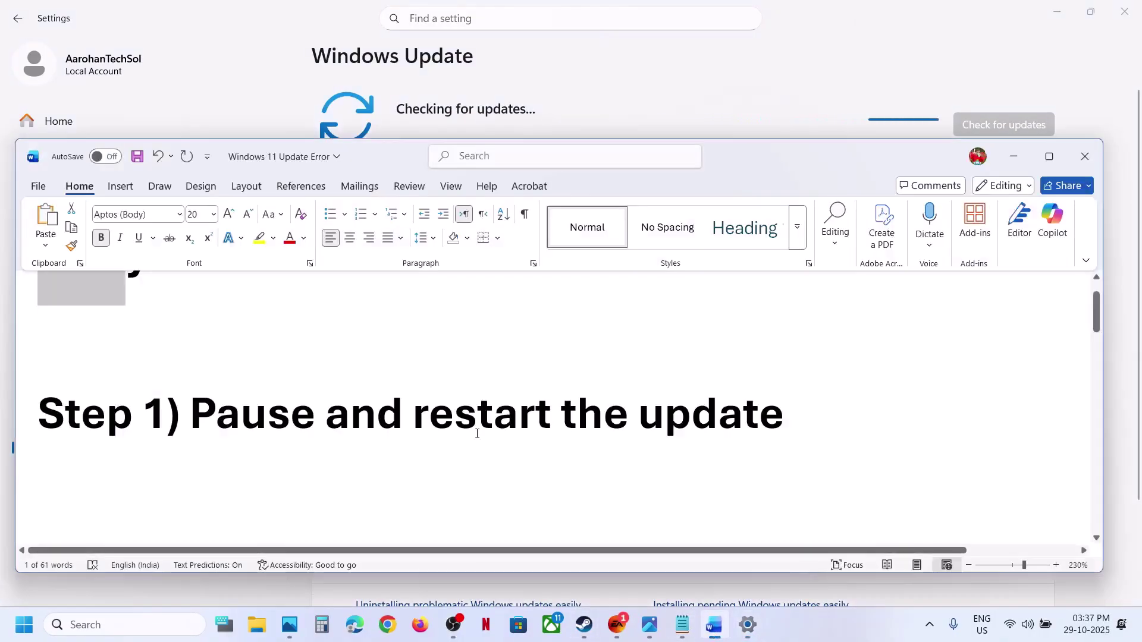
scroll(477, 433, down, 2)
click(216, 577)
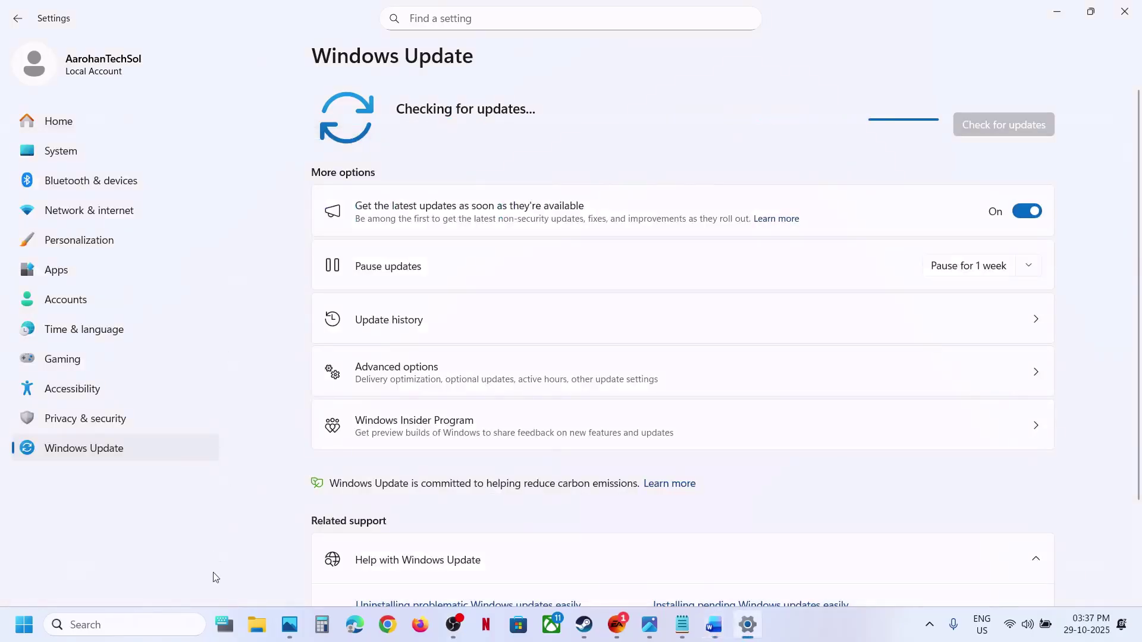
click(151, 621)
text(services)
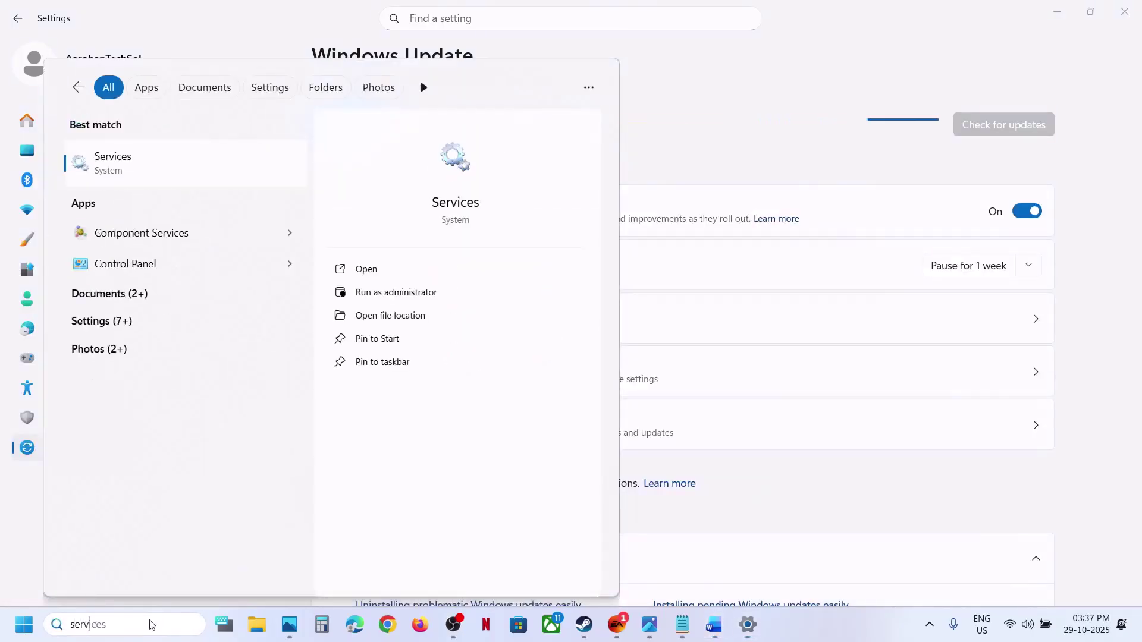
key(Return)
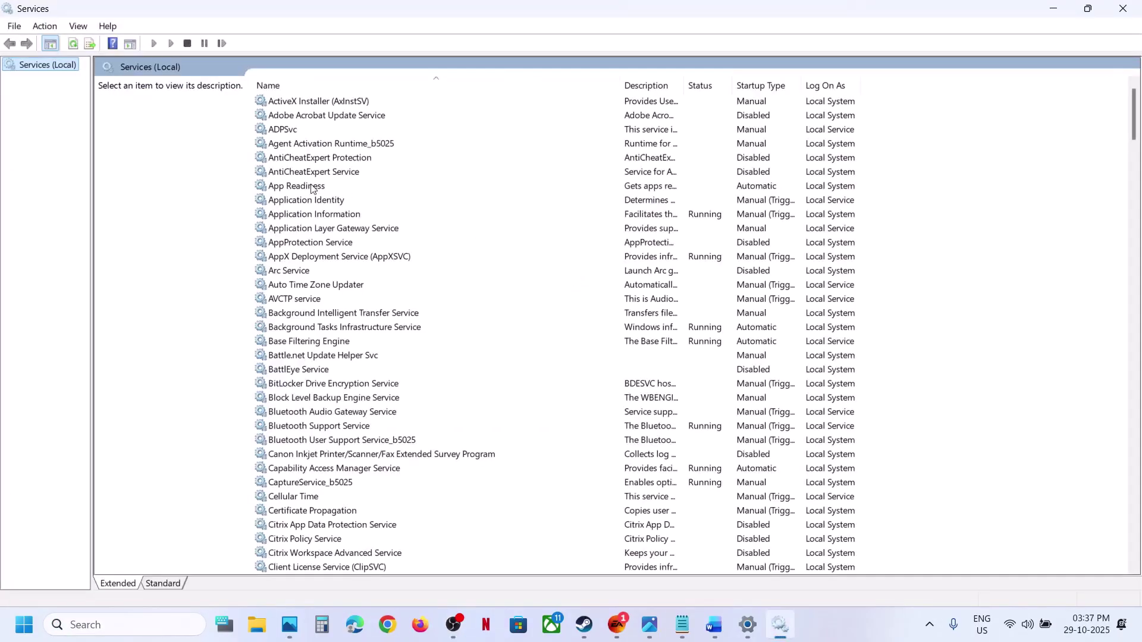
- Set App Readiness startup type to Automatic, start the service, then restart it
click(315, 187)
double_click(353, 190)
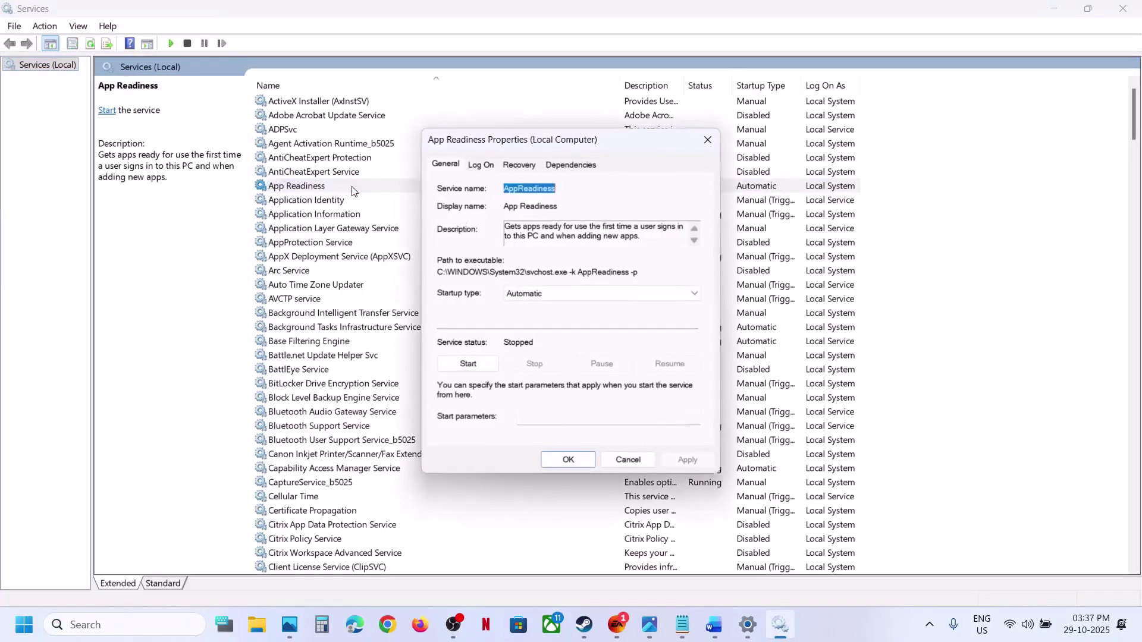
click(532, 295)
click(537, 317)
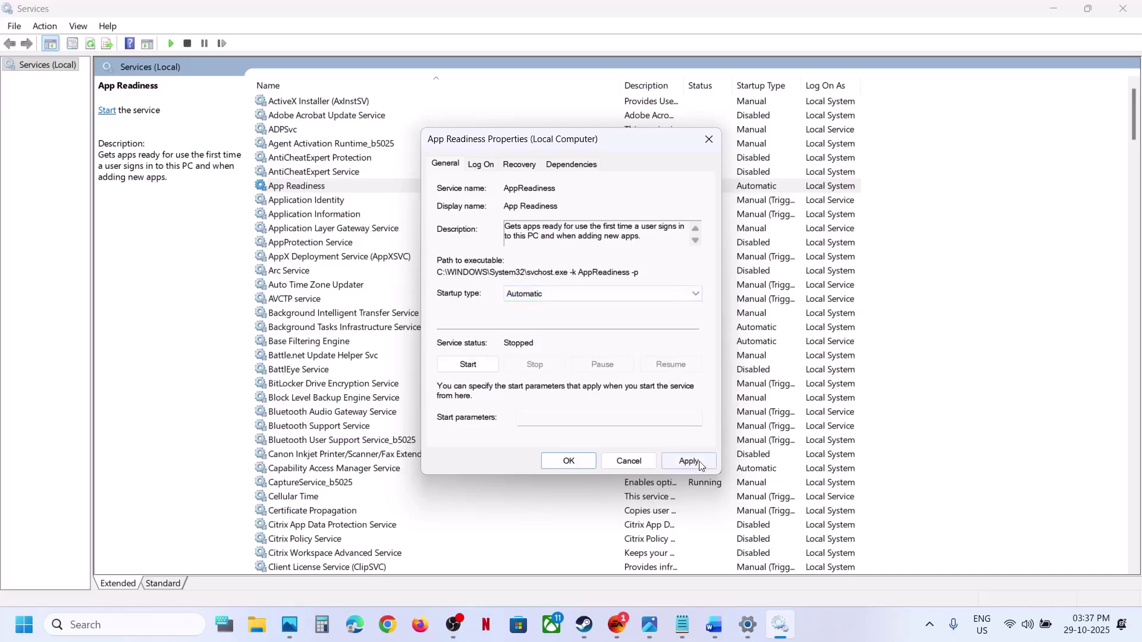
click(701, 464)
click(475, 366)
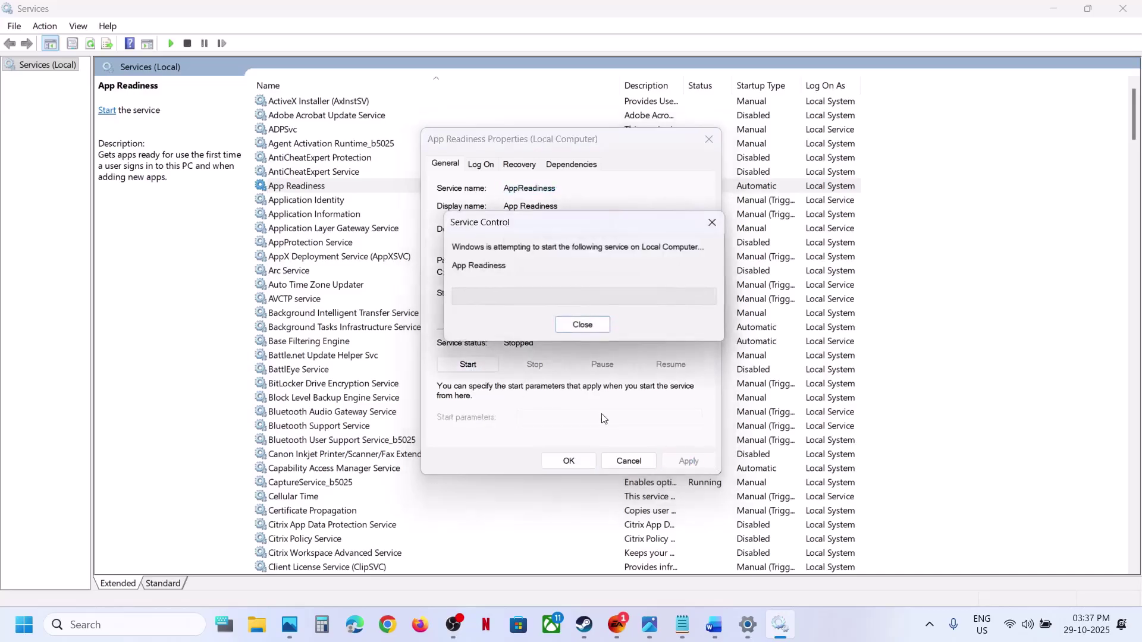
click(568, 461)
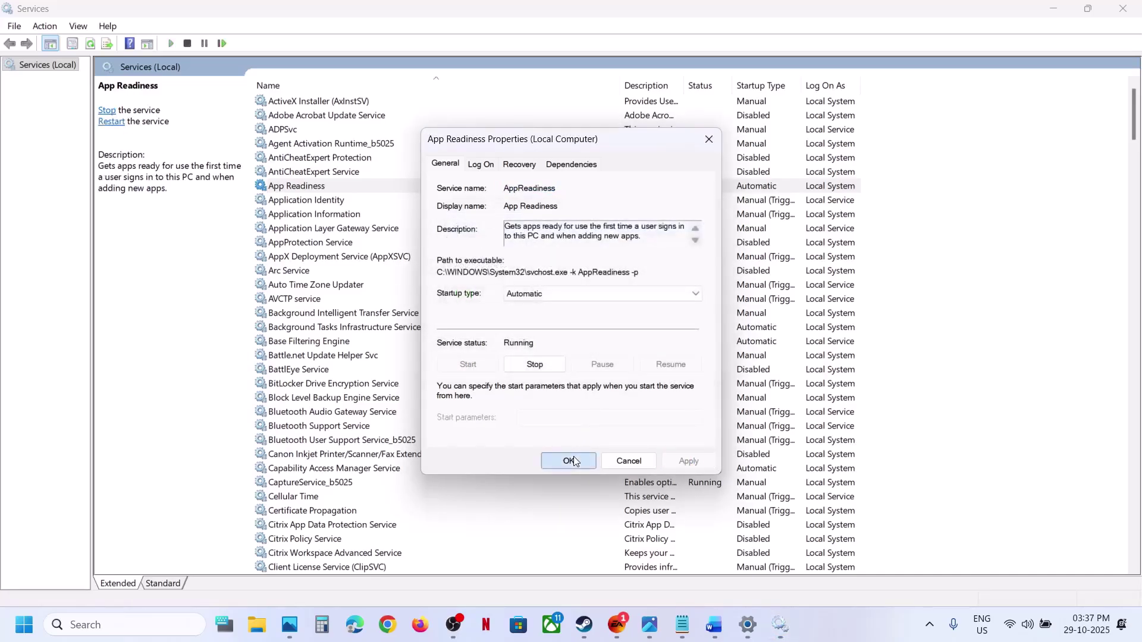
click(331, 188)
right_click(331, 188)
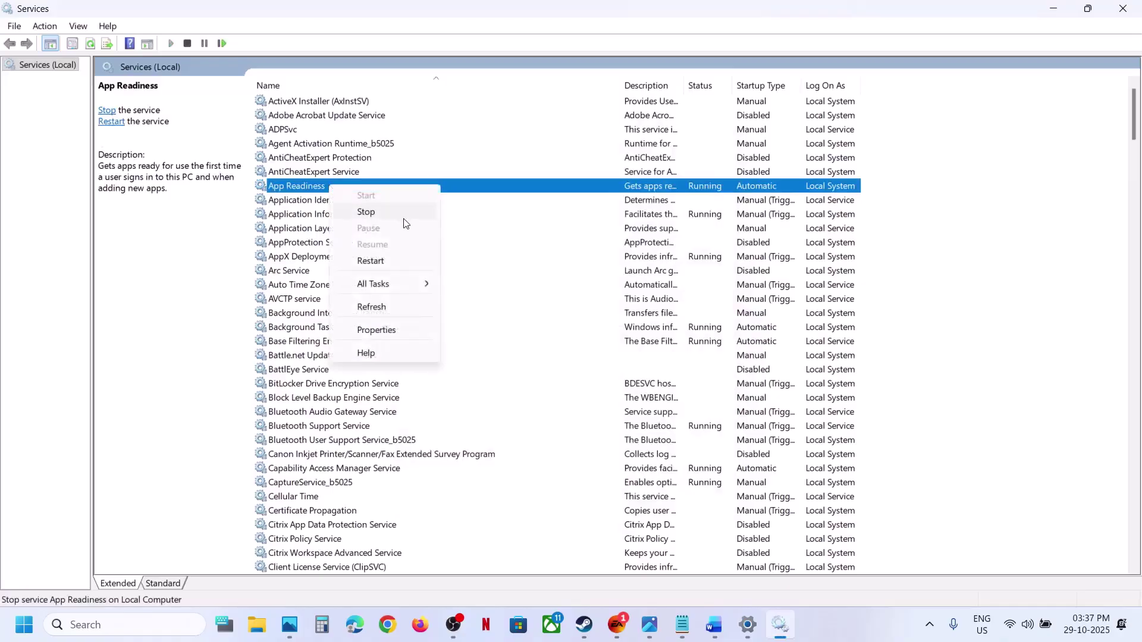
click(377, 259)
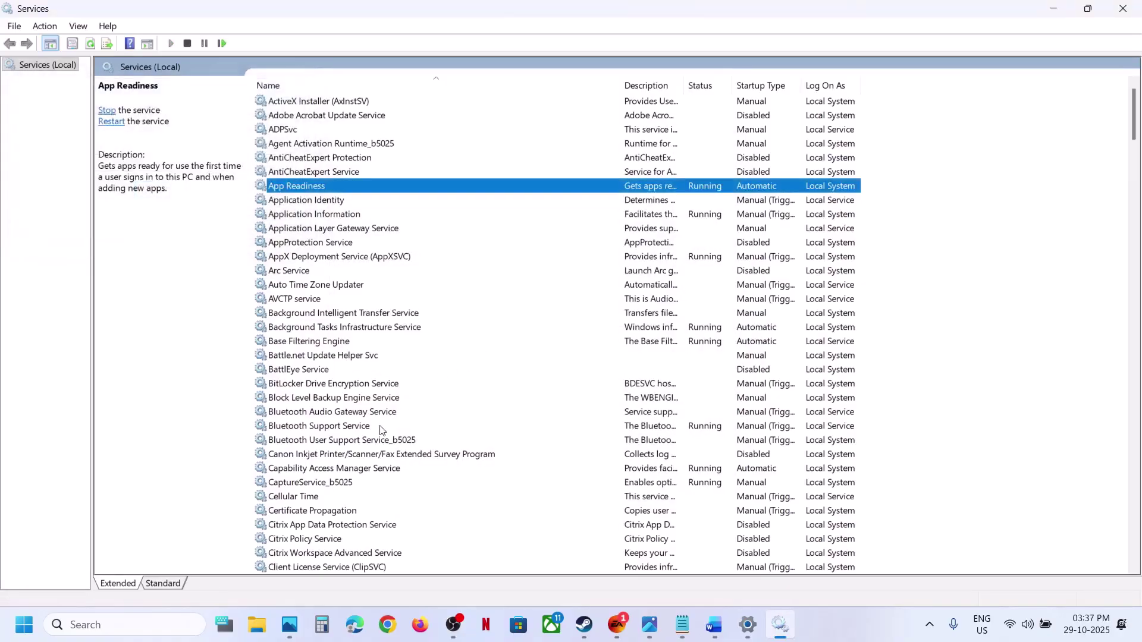
- Set the Windows Update service startup type to Automatic and apply it
key(w)
scroll(382, 429, down, 8)
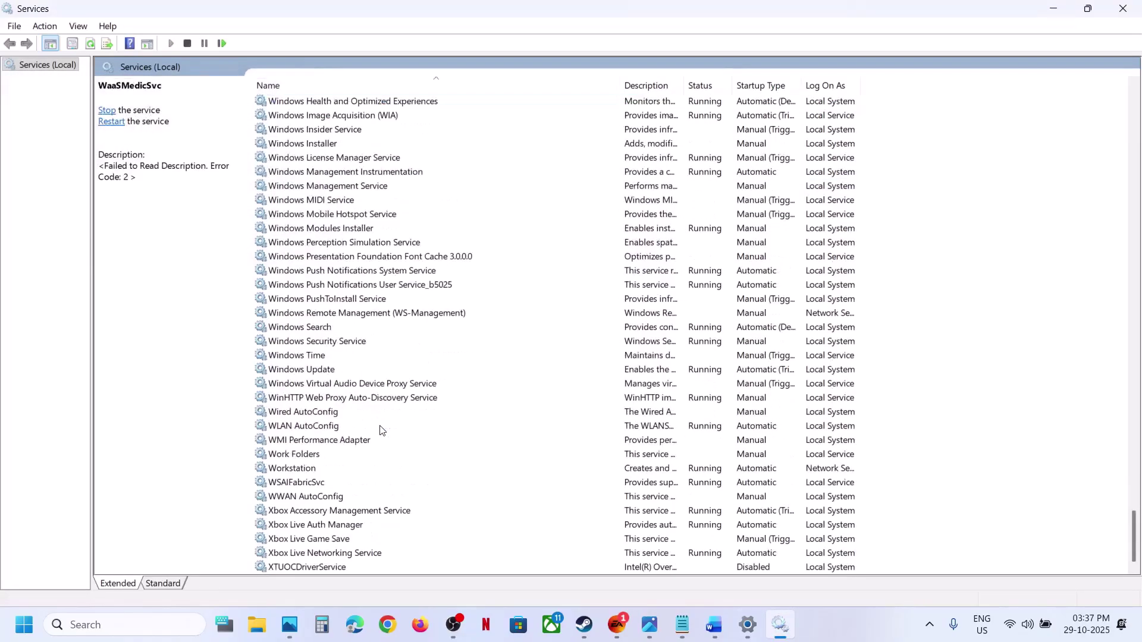
click(316, 370)
double_click(373, 374)
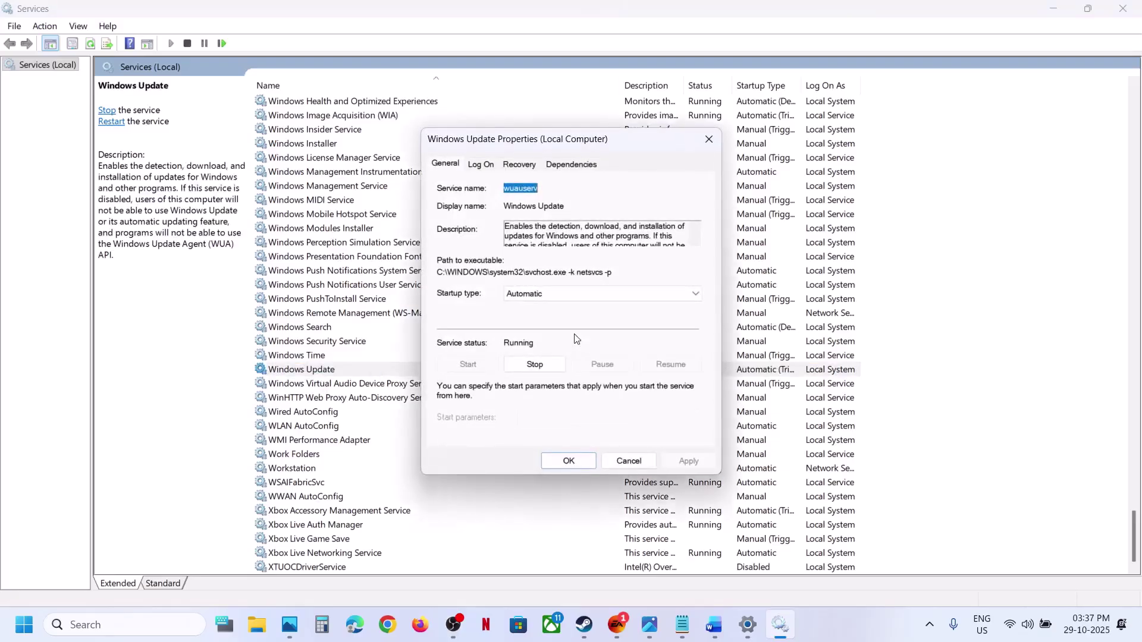
click(539, 293)
click(537, 317)
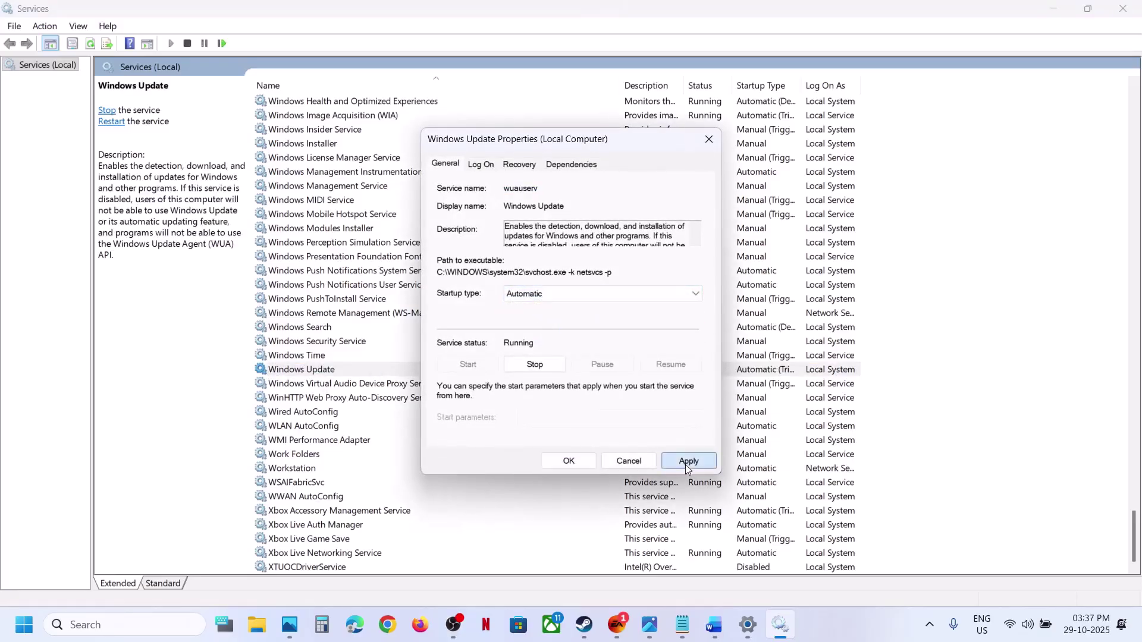
click(685, 463)
click(557, 463)
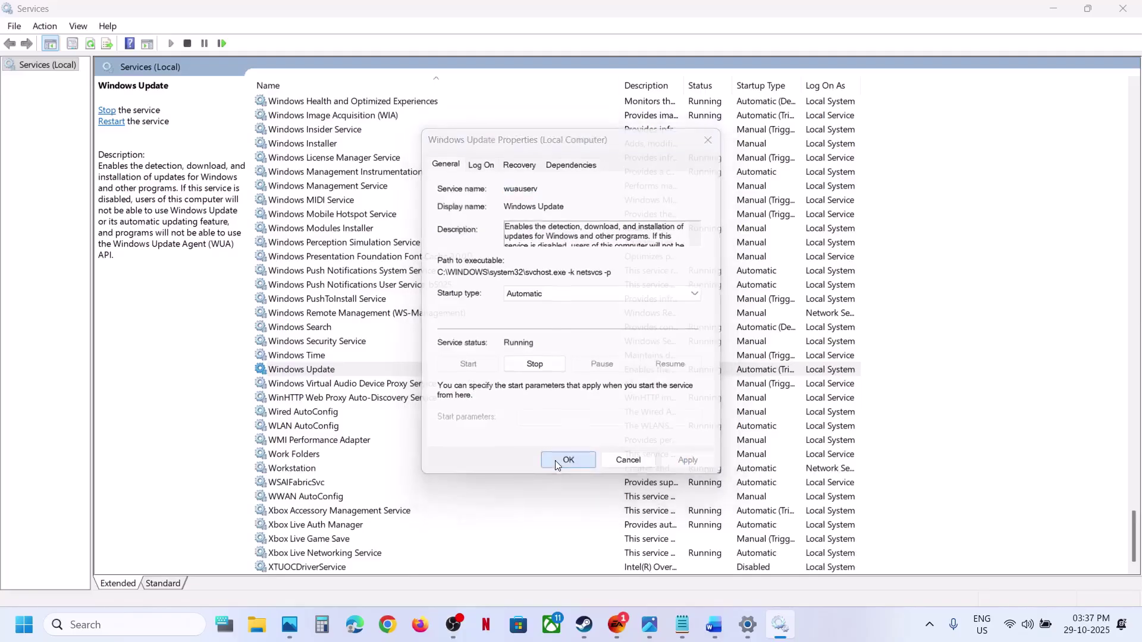
- Restart the Windows Update service and refocus the services list
right_click(338, 370)
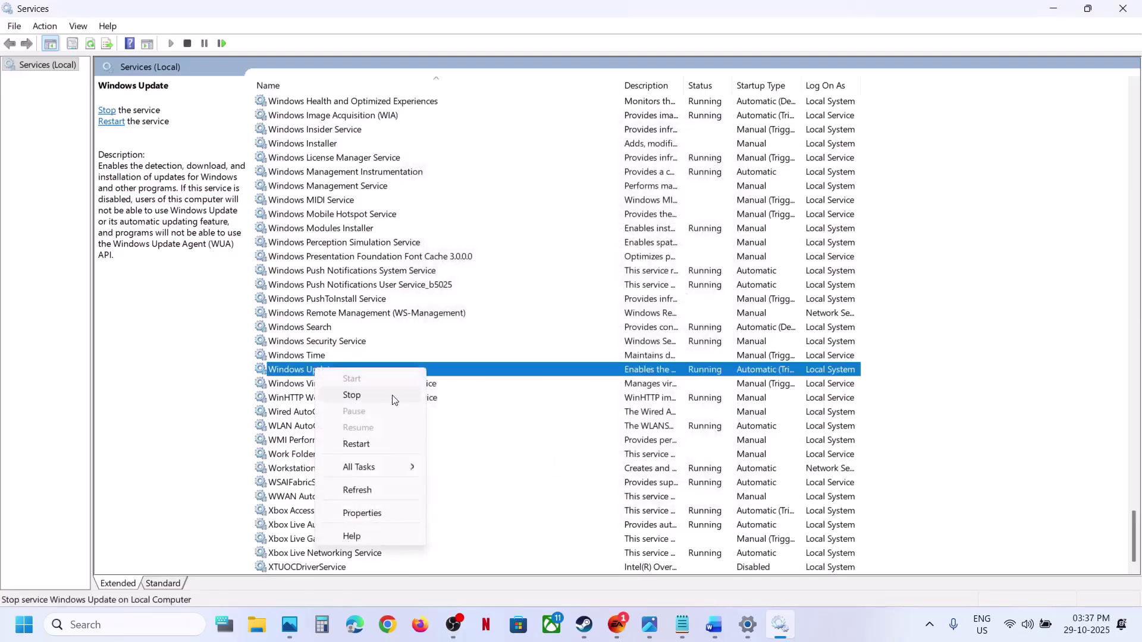
click(364, 443)
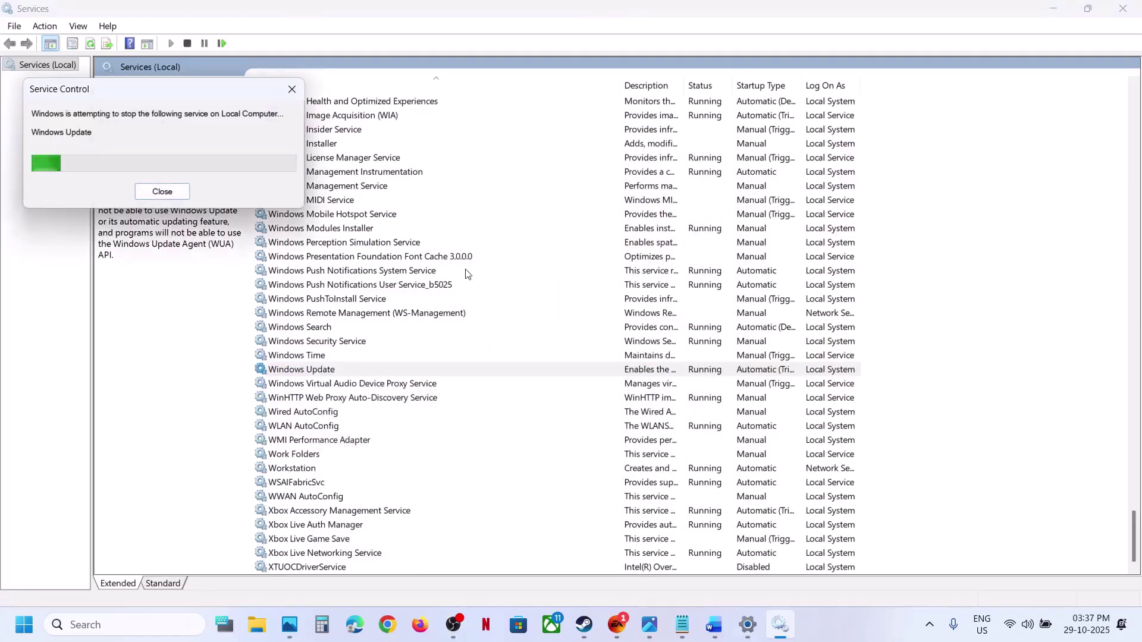
click(394, 285)
- Set Background Intelligent Transfer Service to Automatic startup and start it
key(b)
scroll(415, 234, up, 4)
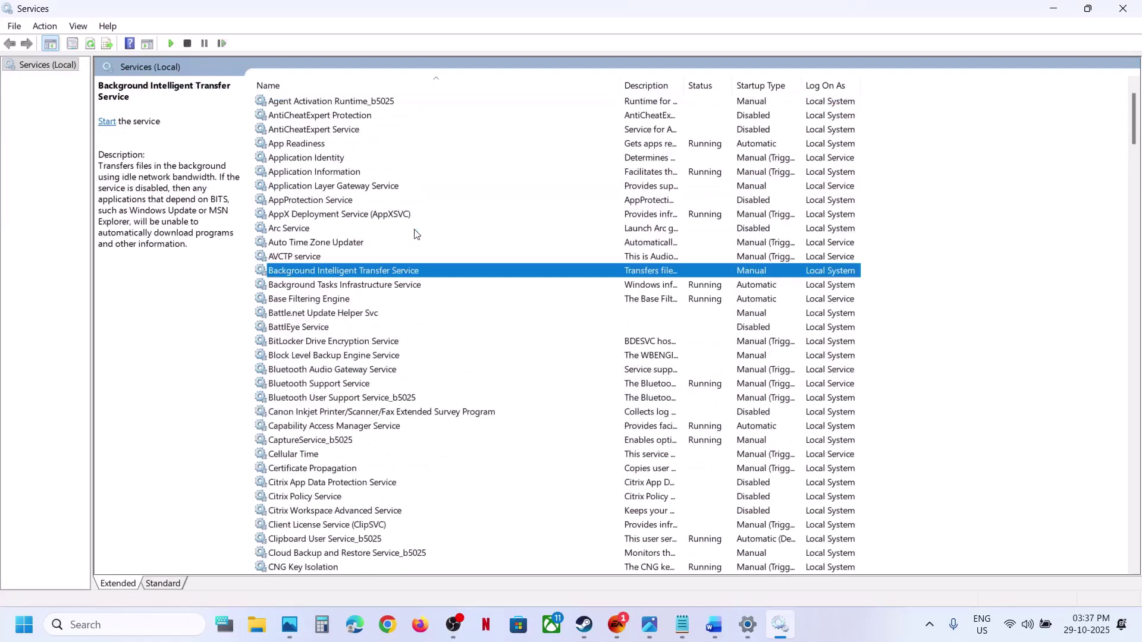
double_click(415, 271)
click(541, 294)
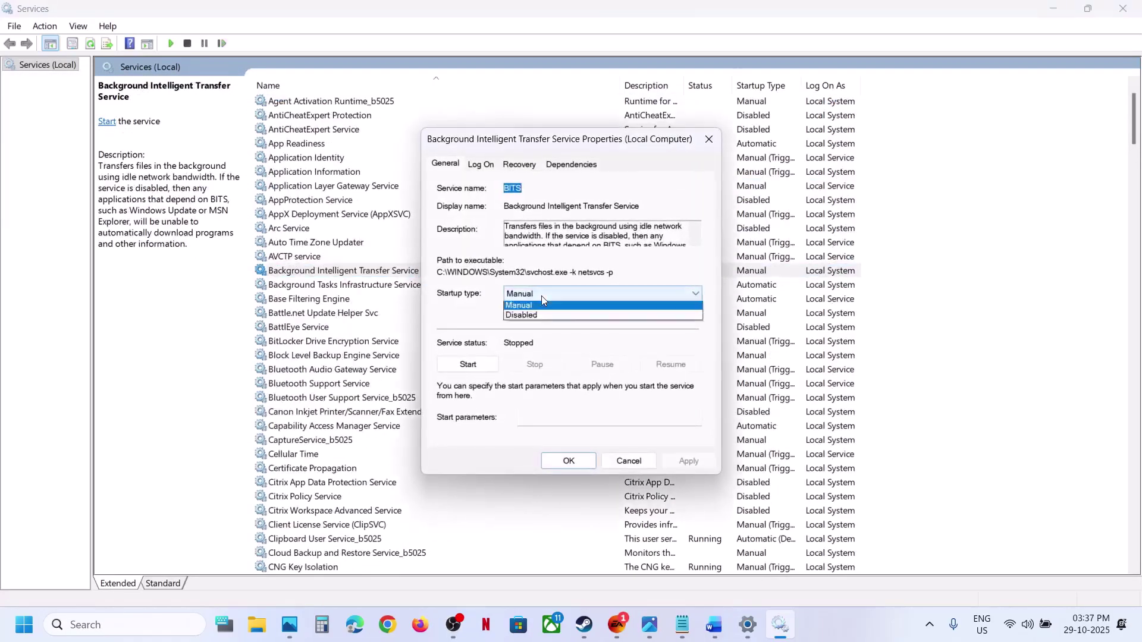
click(536, 319)
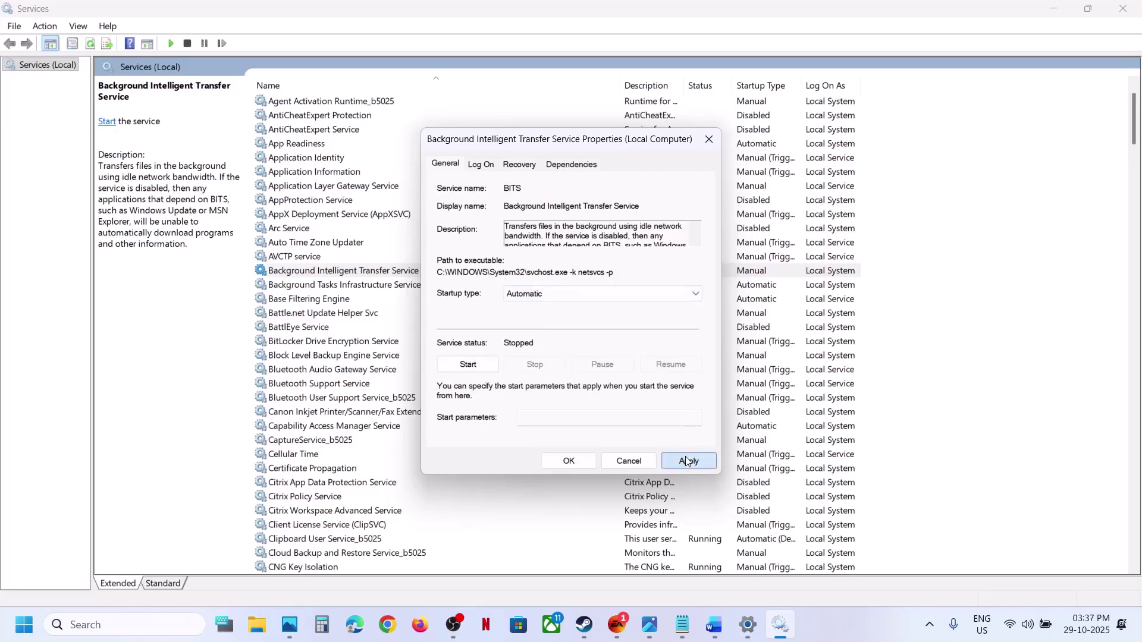
click(686, 457)
click(468, 364)
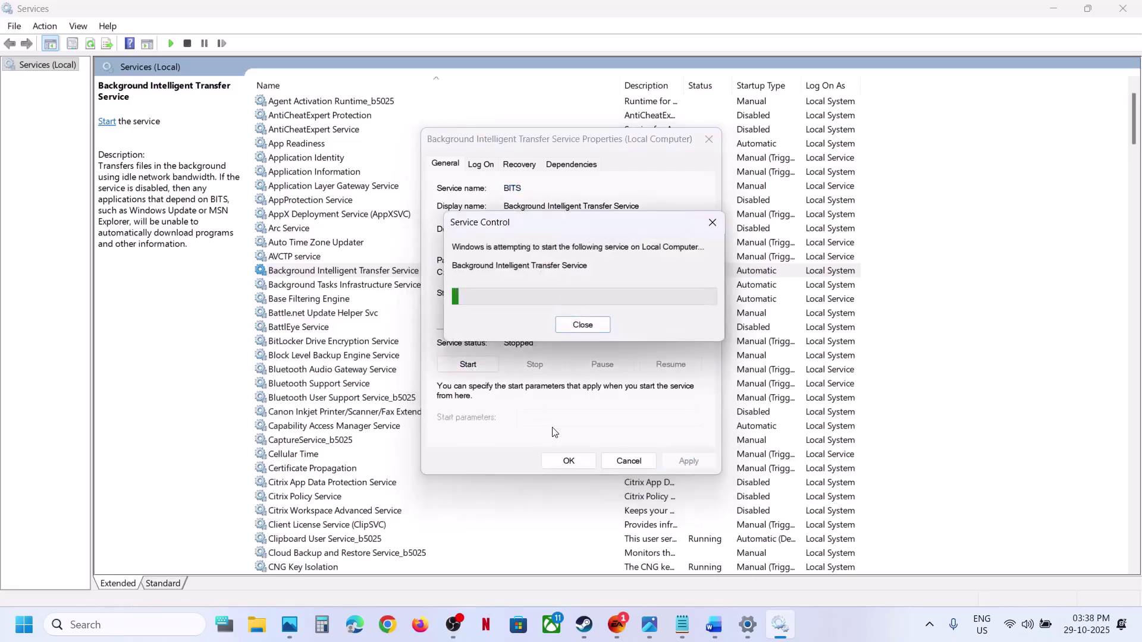
click(568, 462)
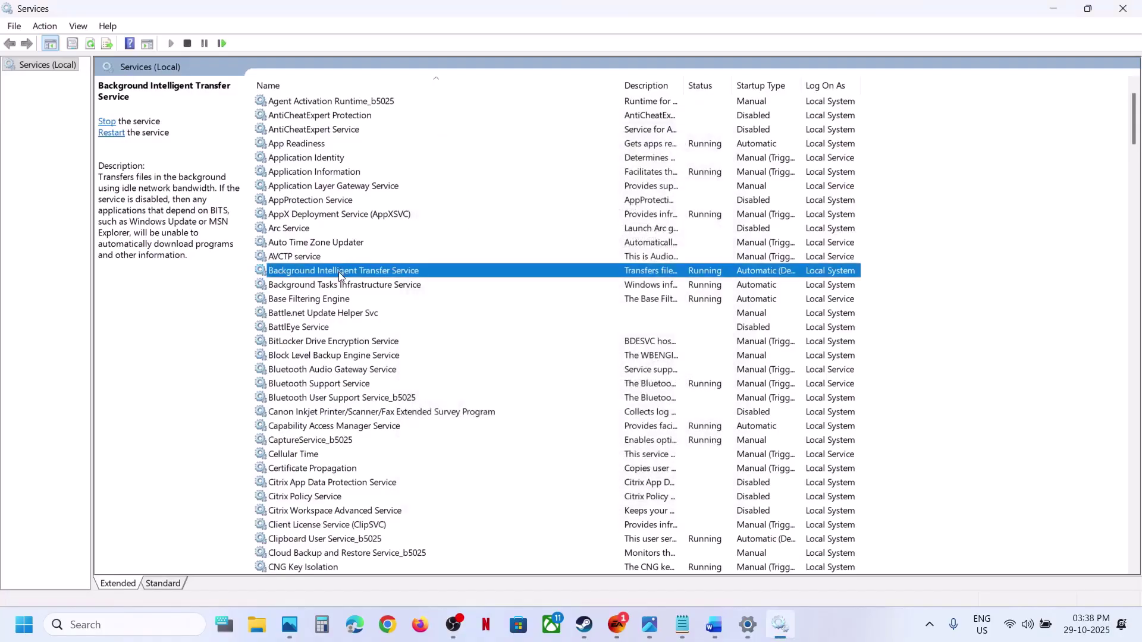
- Restart Background Intelligent Transfer Service, then return to the Windows Update settings page
right_click(339, 274)
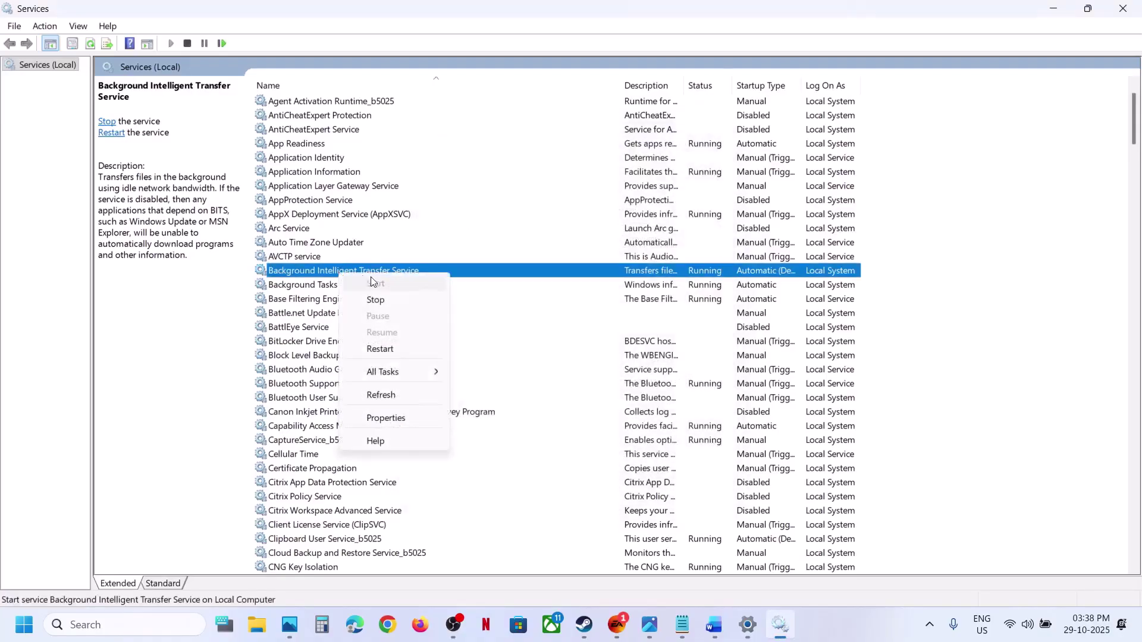
click(380, 350)
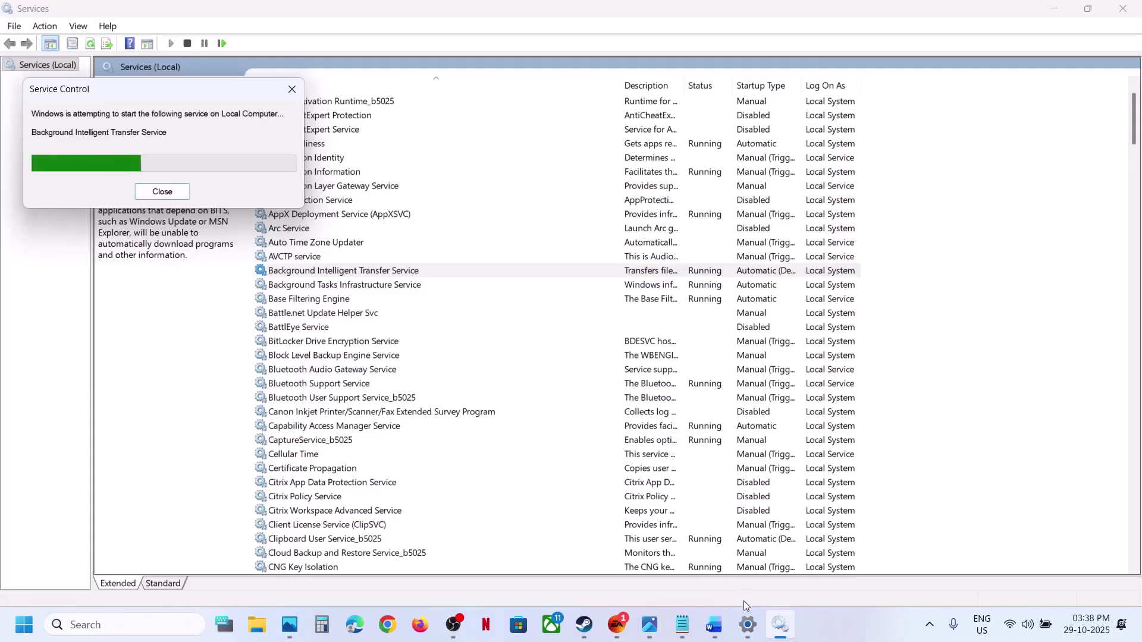
click(747, 625)
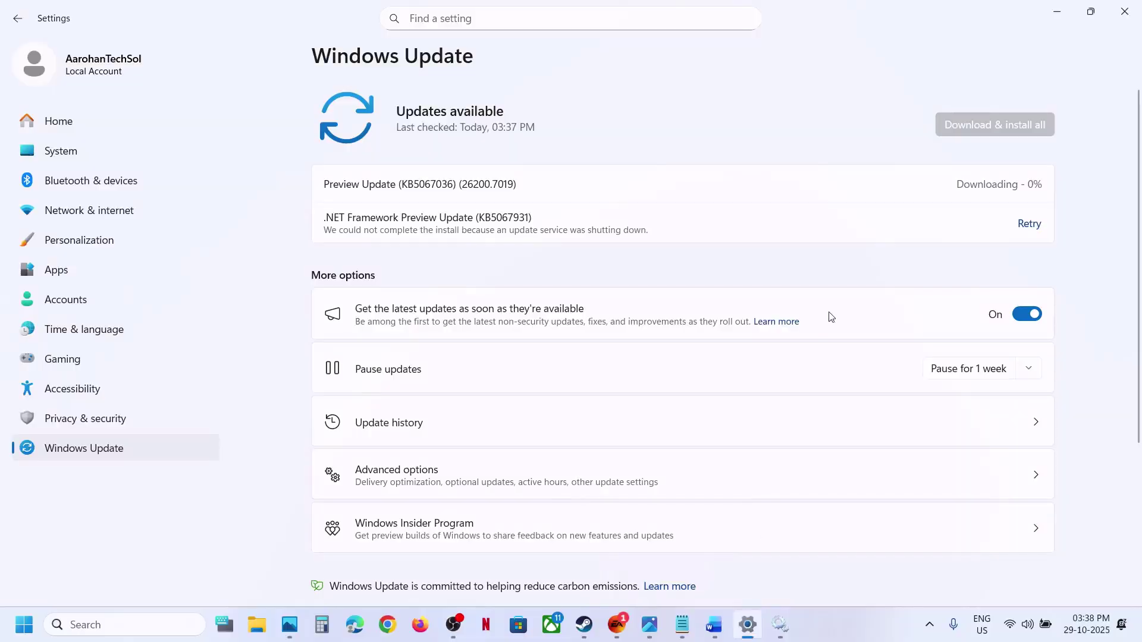
- Retry the failed .NET Framework update, then scroll the guide to Step 3's SFC and DISM commands
click(1028, 224)
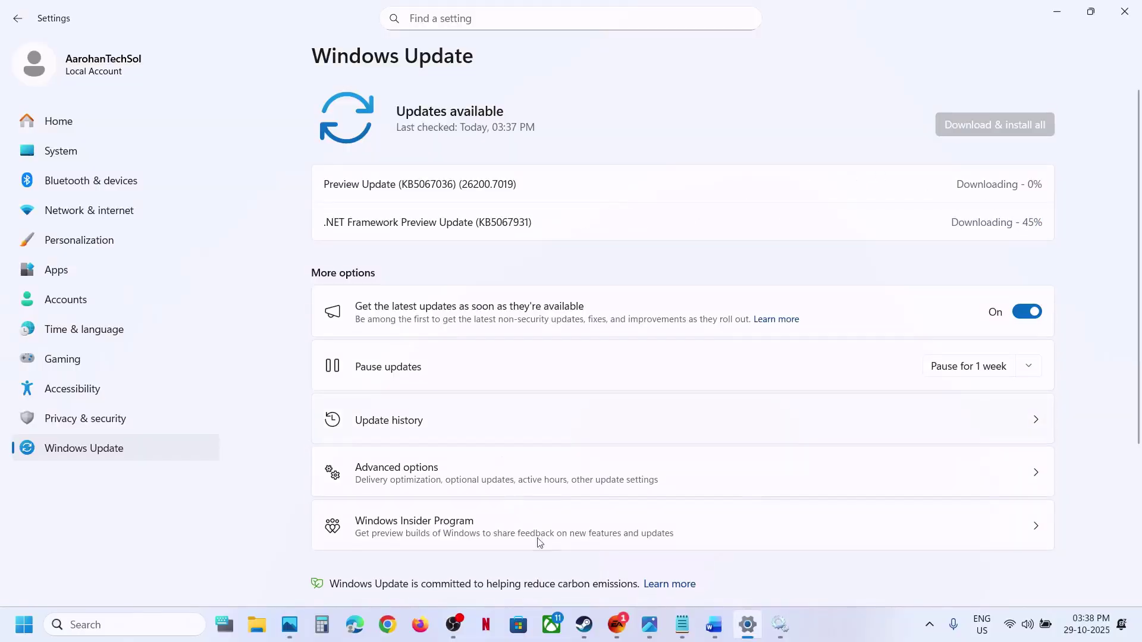
click(713, 625)
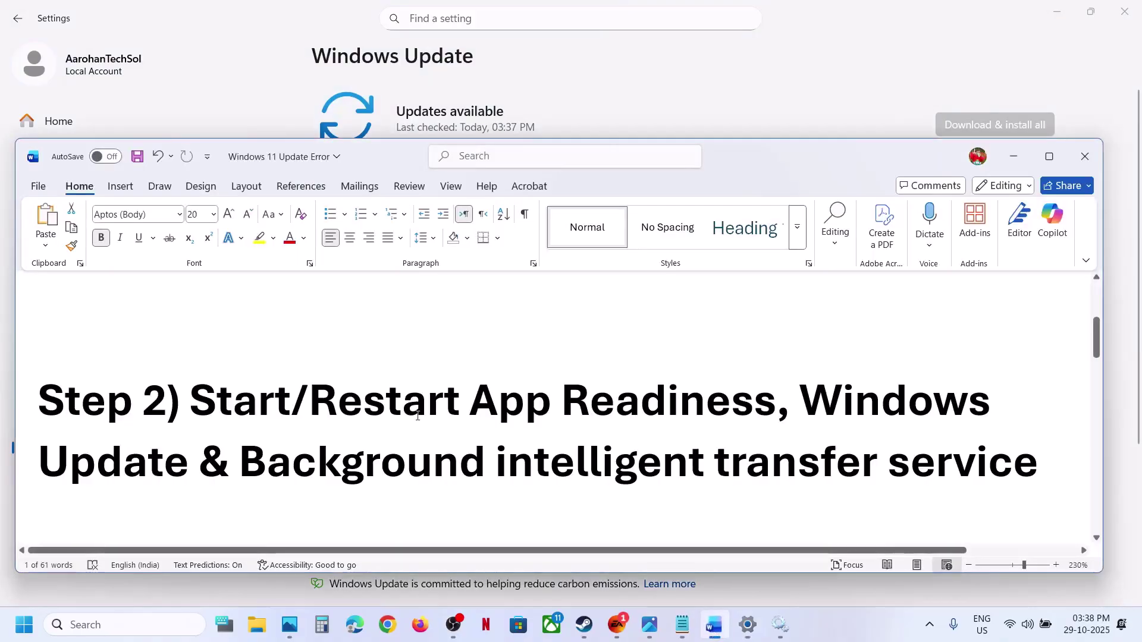
scroll(418, 416, down, 5)
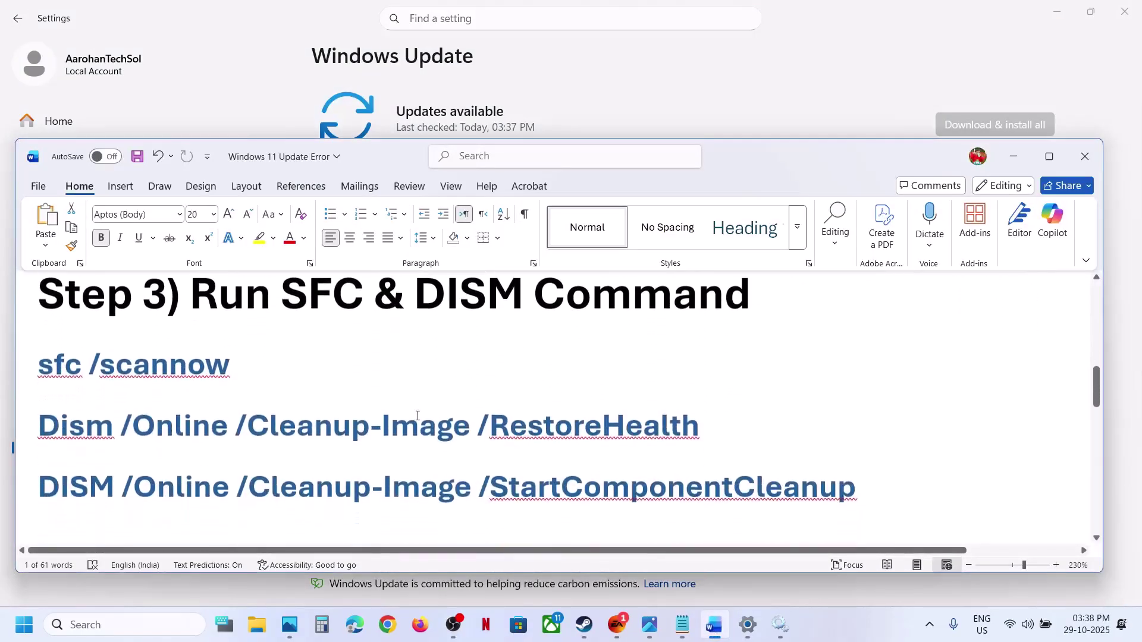
click(134, 624)
- Open Command Prompt as administrator from a 'cmd' search and move it top right
text(cmd)
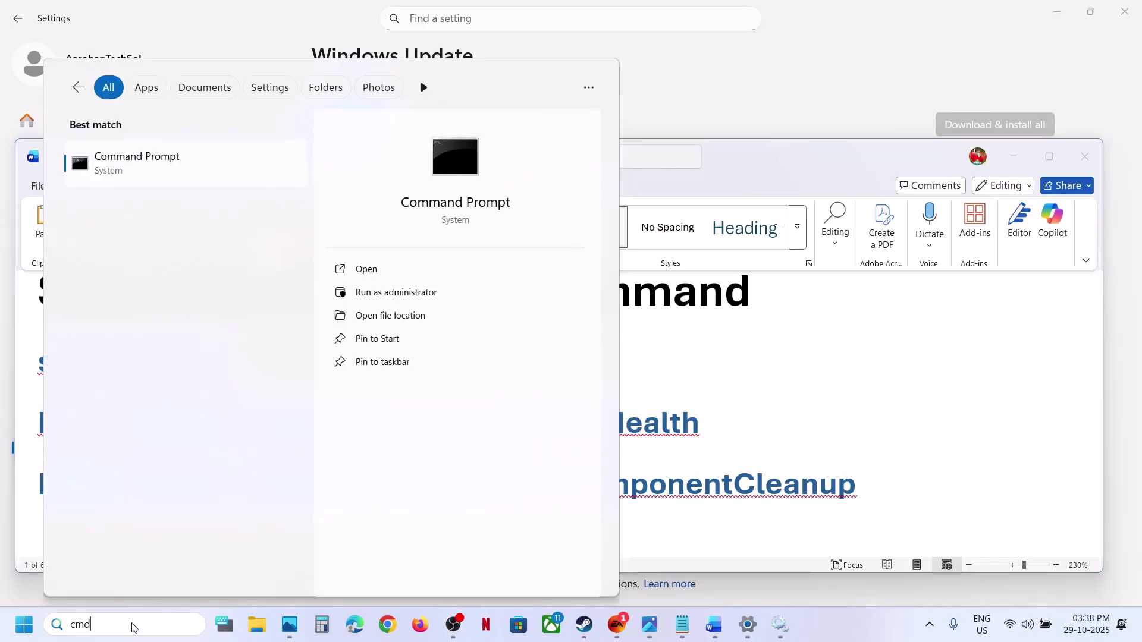
right_click(168, 163)
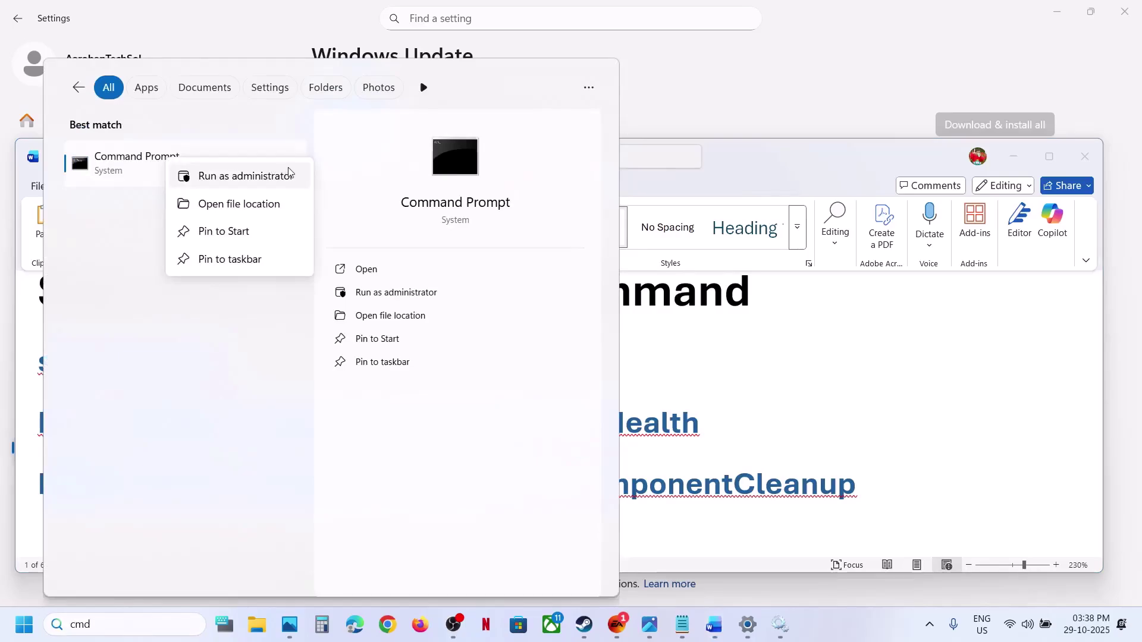
click(244, 176)
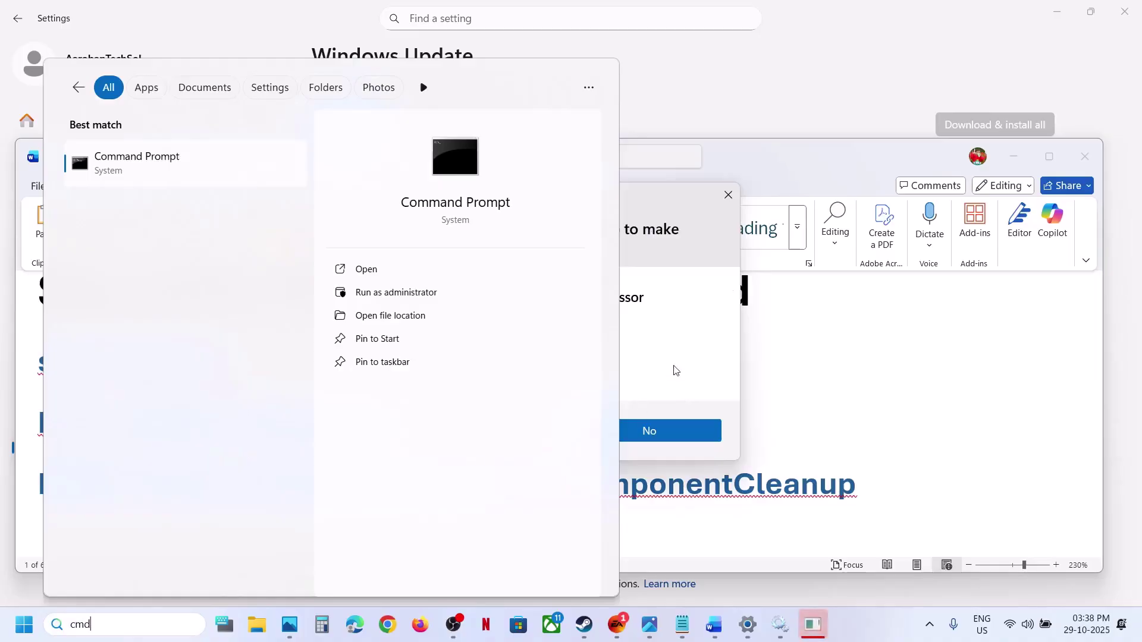
click(503, 431)
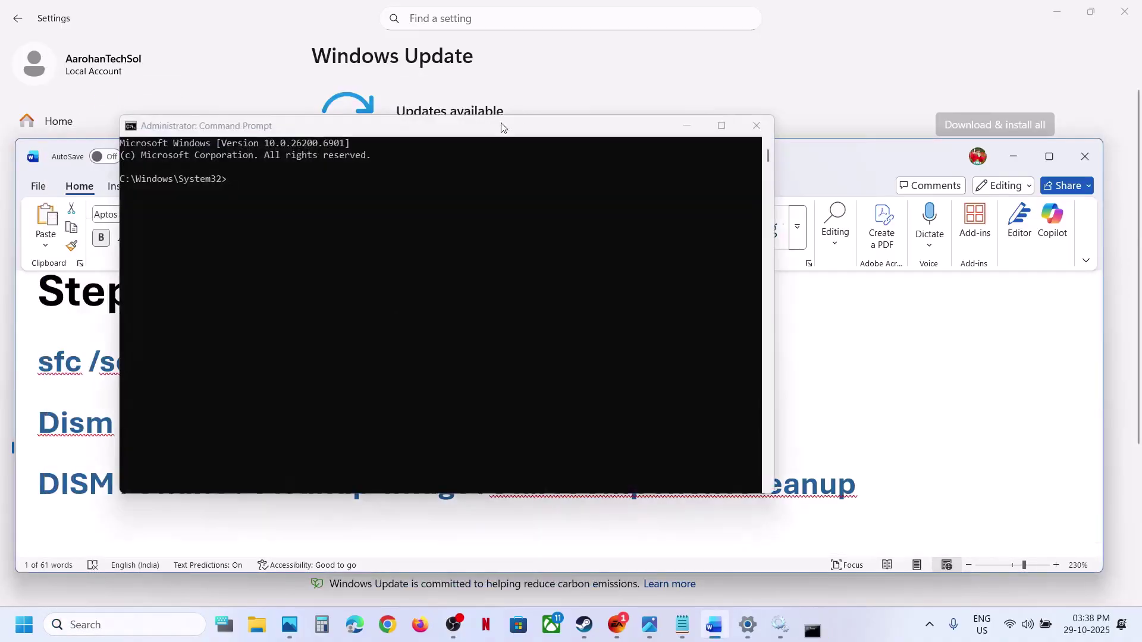
drag(485, 134, 859, 34)
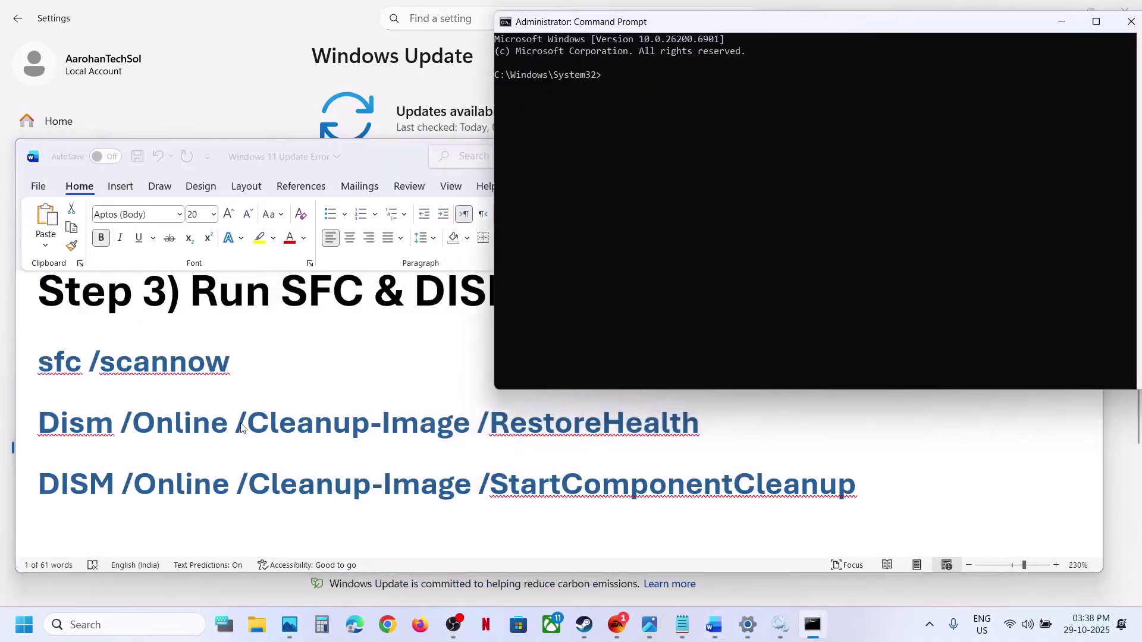
- Copy sfc /scannow from the Word guide and run it in Command Prompt
click(169, 366)
triple_click(168, 366)
key(ctrl+c)
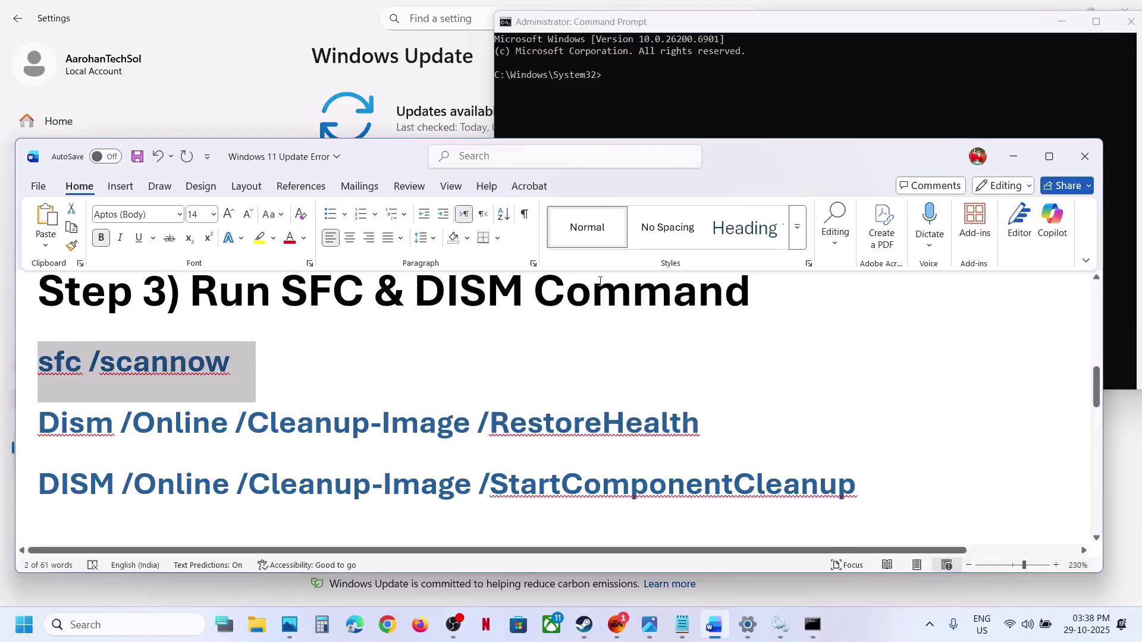
click(741, 191)
key(ctrl+v)
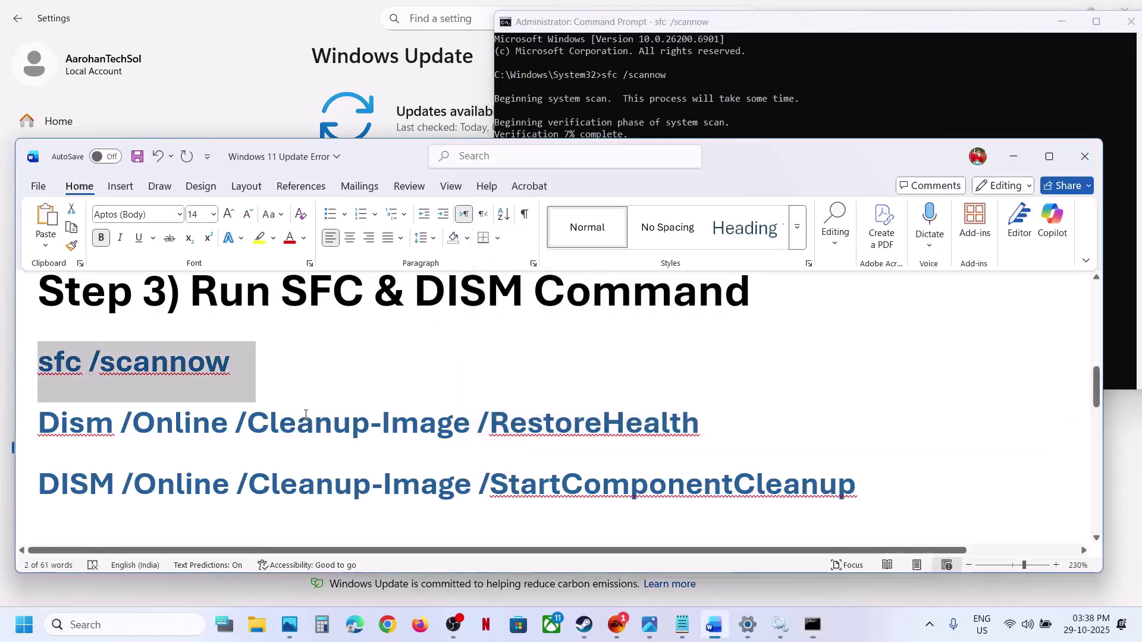
- Select the DISM RestoreHealth and StartComponentCleanup lines while checking the scan's progress
triple_click(304, 416)
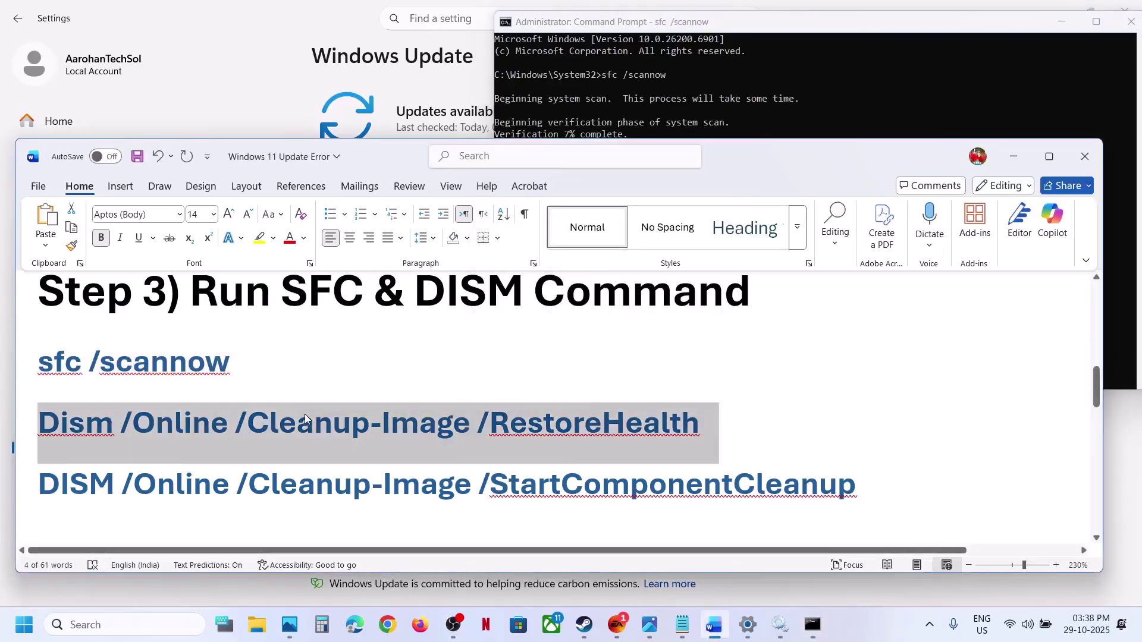
click(684, 119)
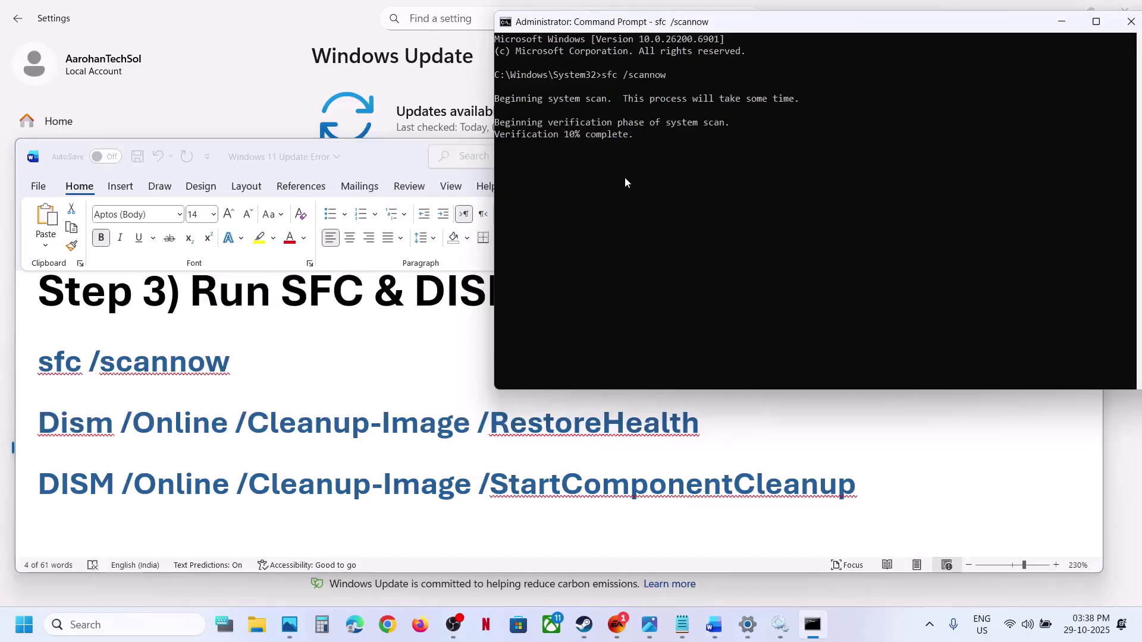
key(alt+Tab)
click(564, 136)
key(alt+Tab)
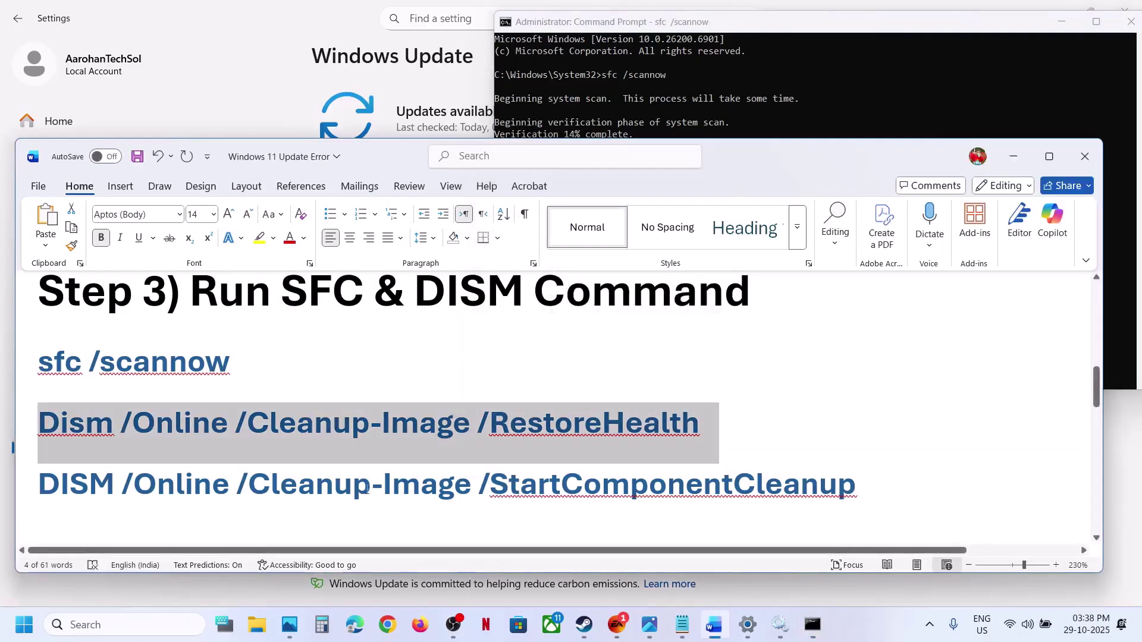
click(368, 499)
triple_click(367, 498)
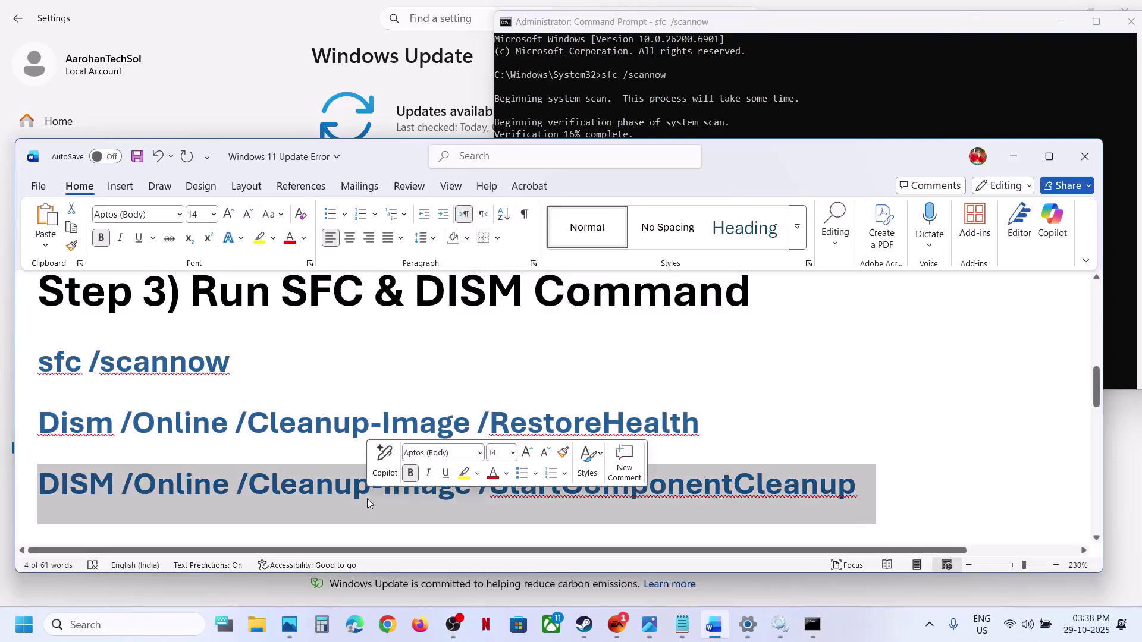
key(alt+Tab)
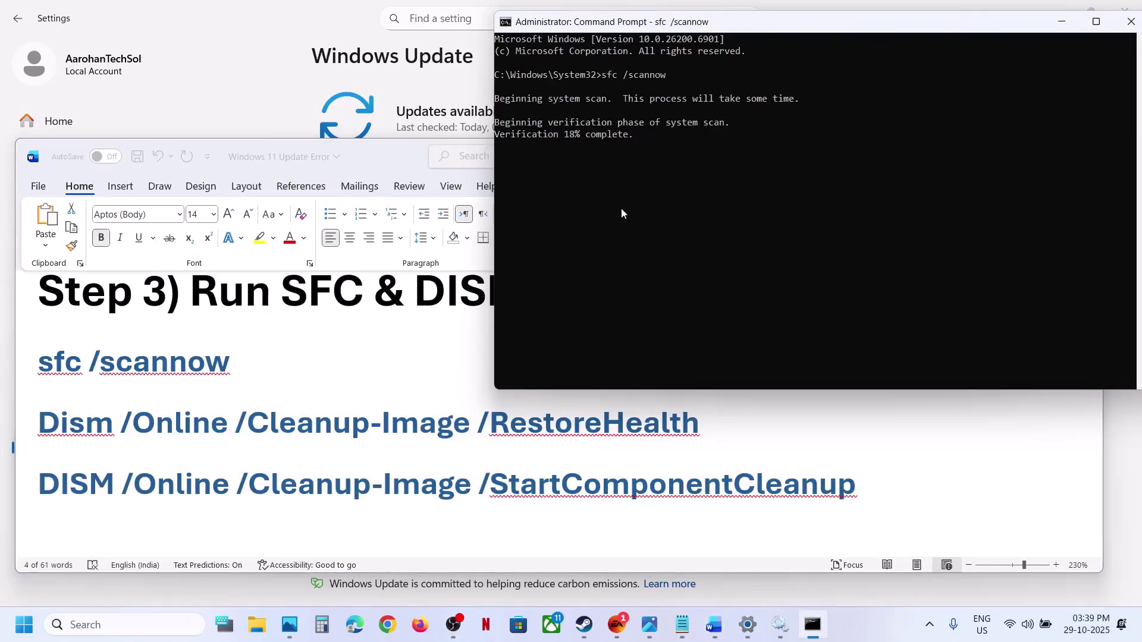
key(alt+Tab)
key(alt+Tab)
- Check the power options without restarting, then scroll the guide to Step 4's Update Catalog link
click(381, 105)
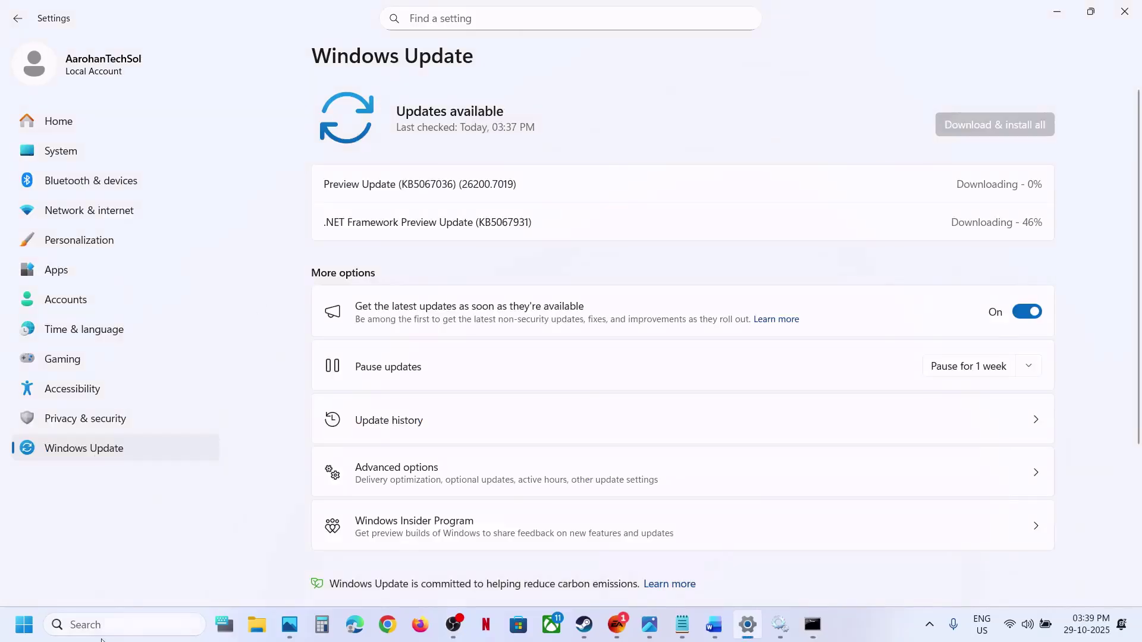
click(25, 637)
click(432, 573)
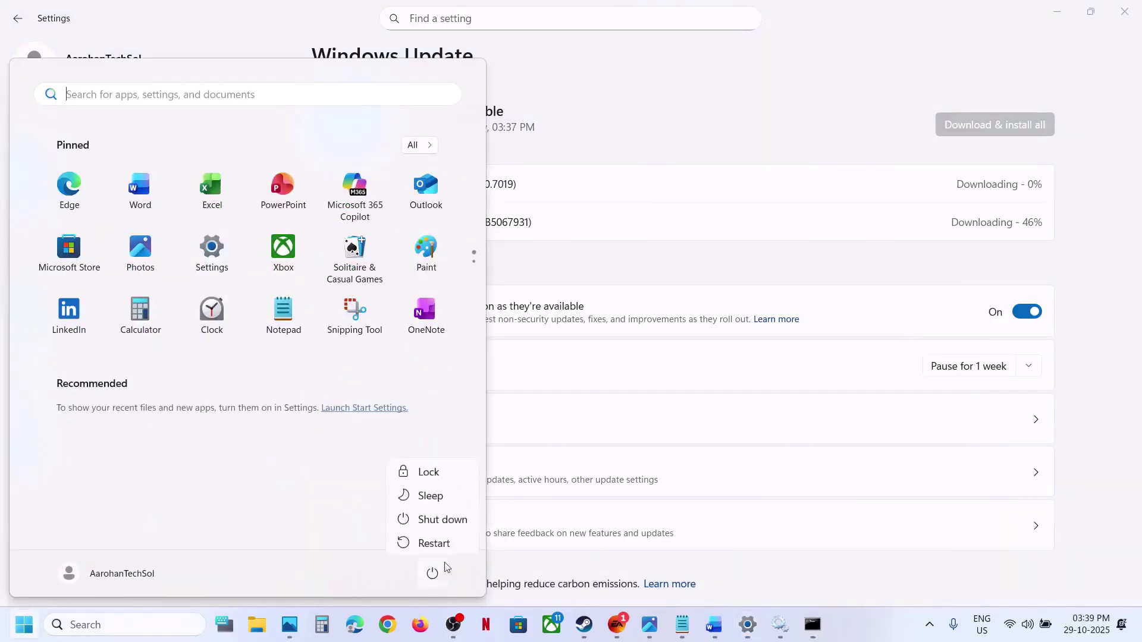
key(Escape)
key(Escape)
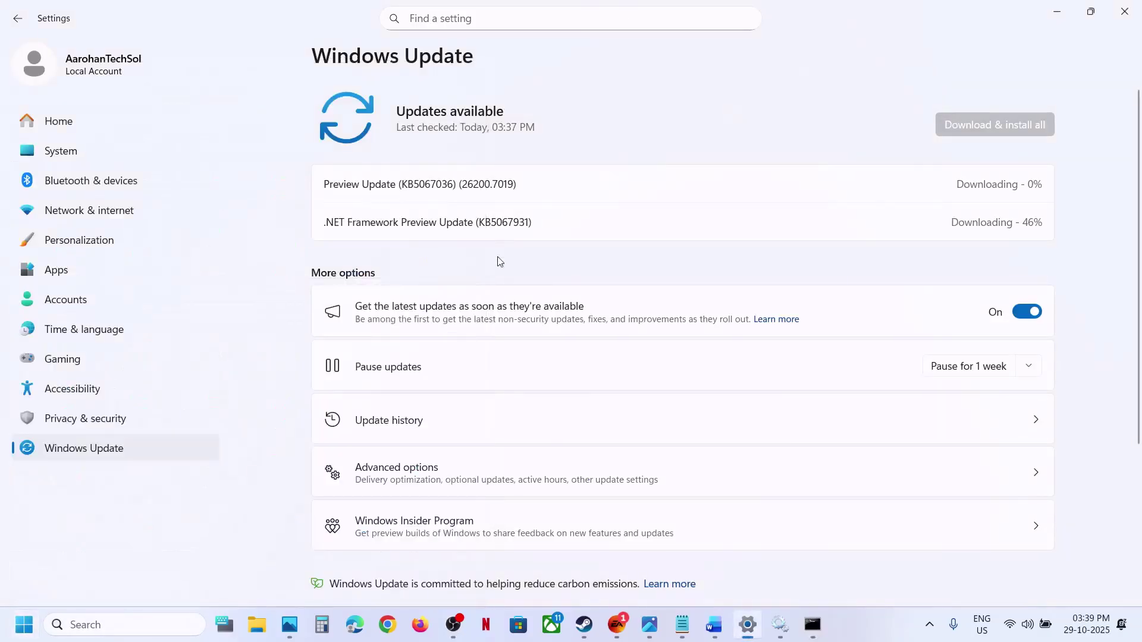
click(714, 624)
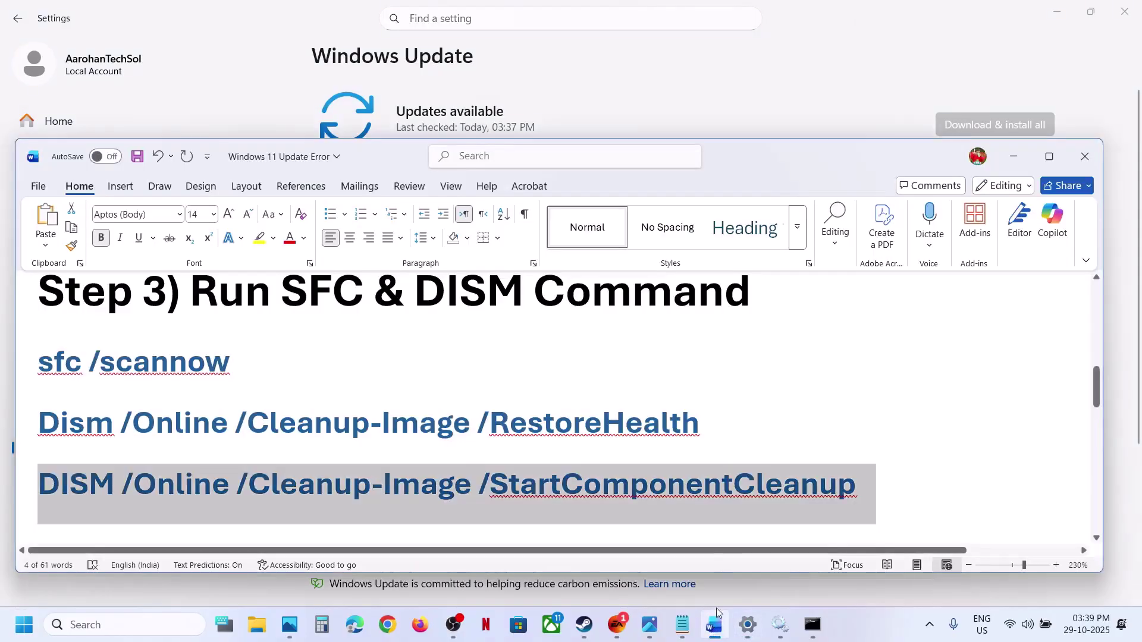
scroll(536, 449, down, 5)
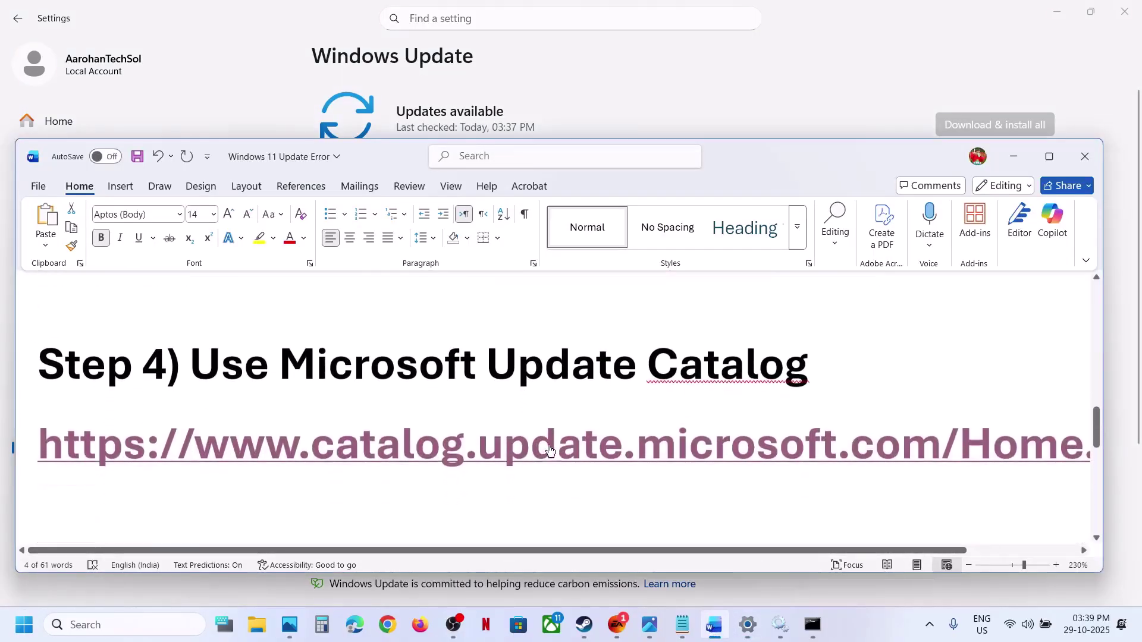
- Open the Update Catalog link and paste KB5067036 from Settings into its search
ctrl+click(532, 449)
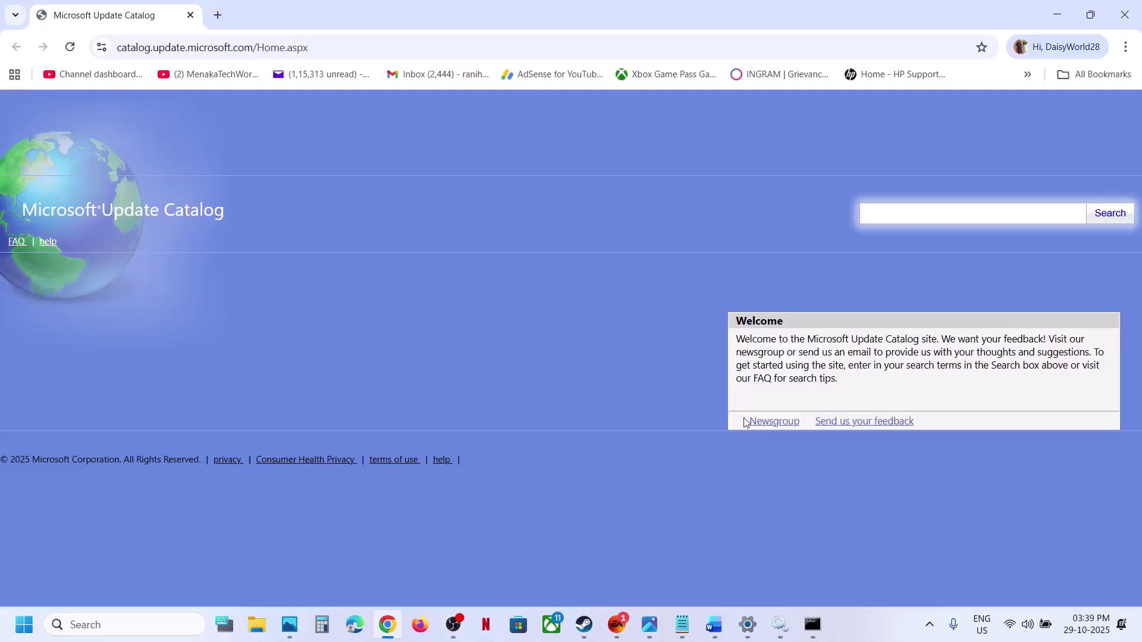
click(748, 624)
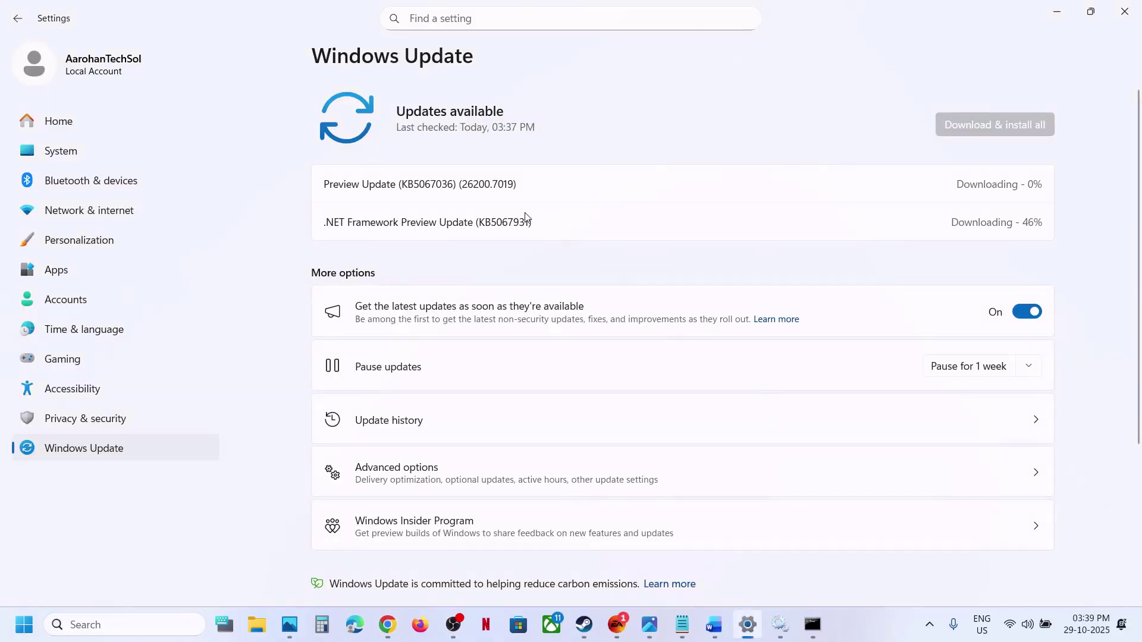
double_click(439, 184)
click(1054, 14)
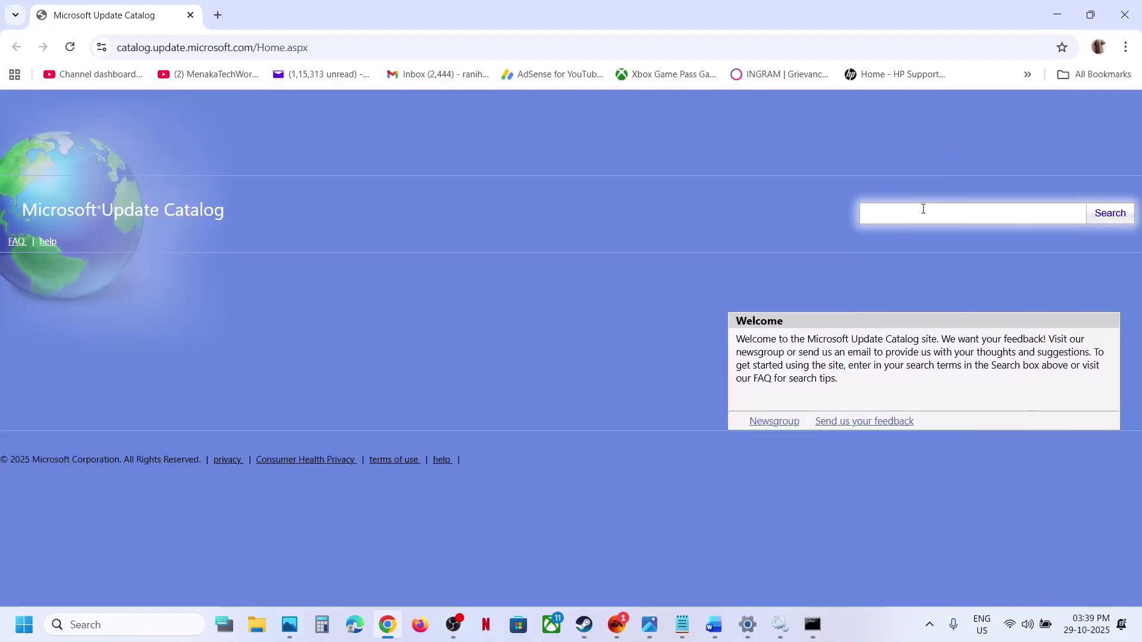
key(ctrl+v)
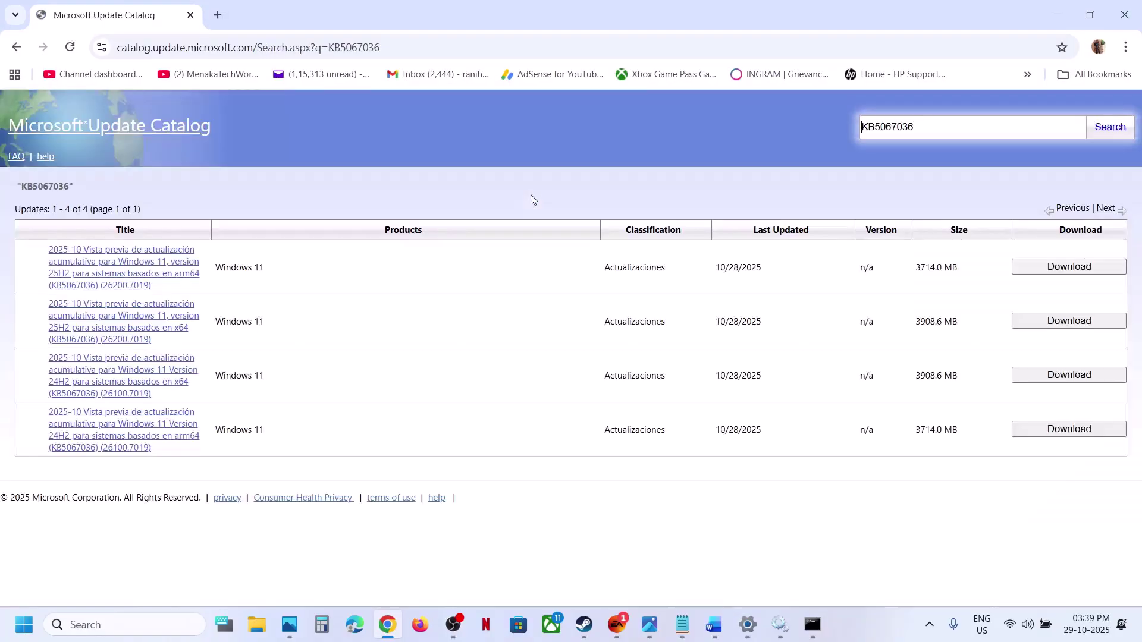
- Navigate back to the KB5067036 search results and reload them
click(1126, 47)
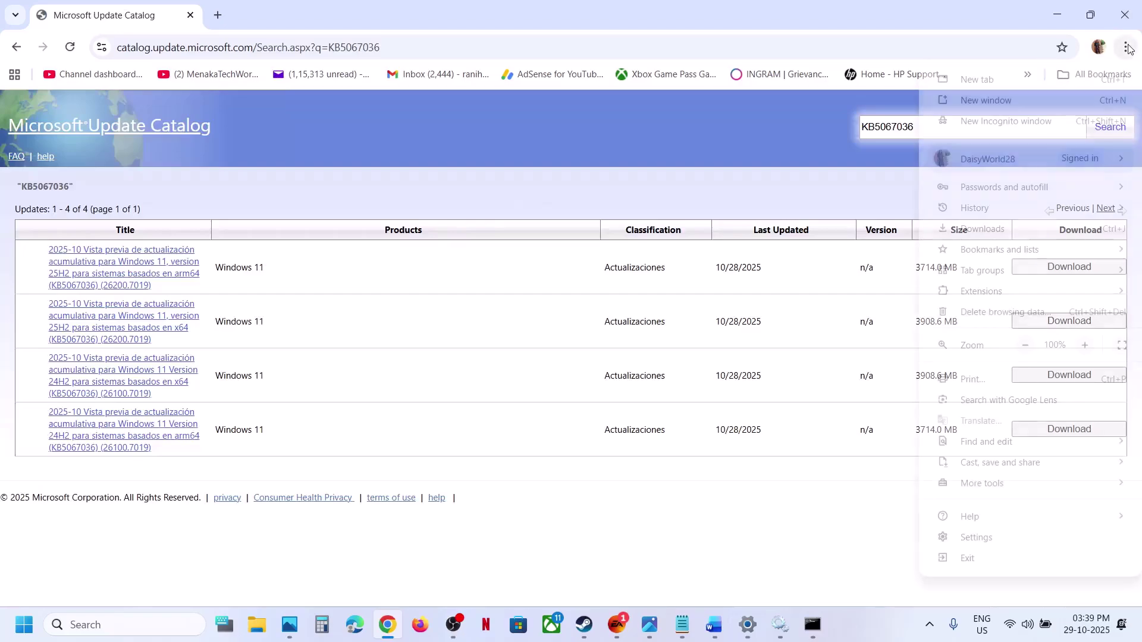
click(275, 132)
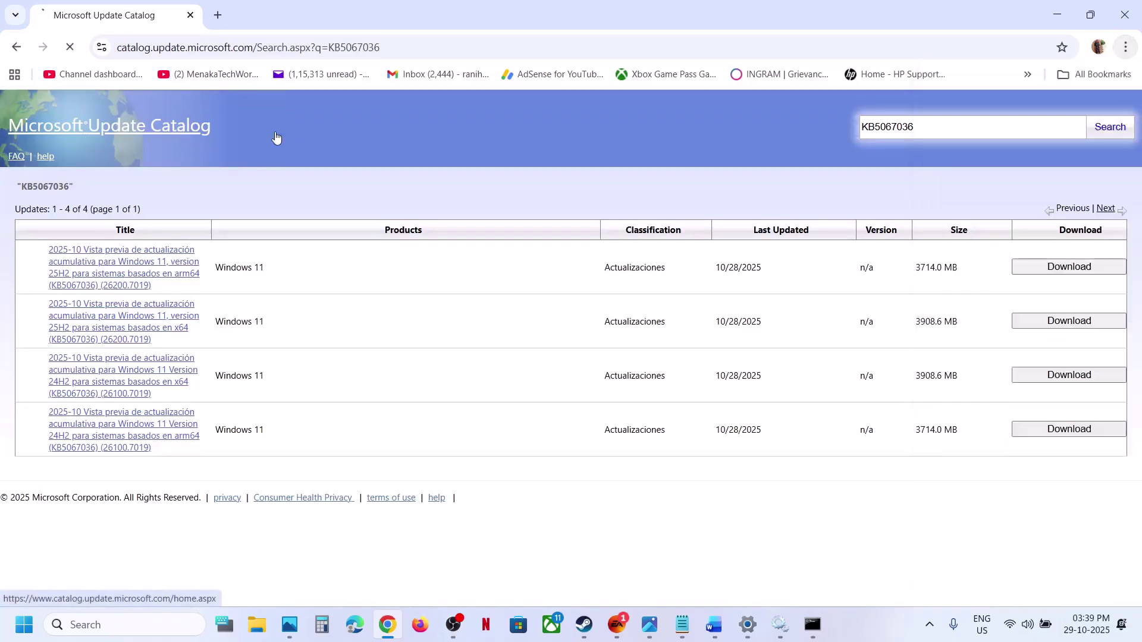
click(275, 133)
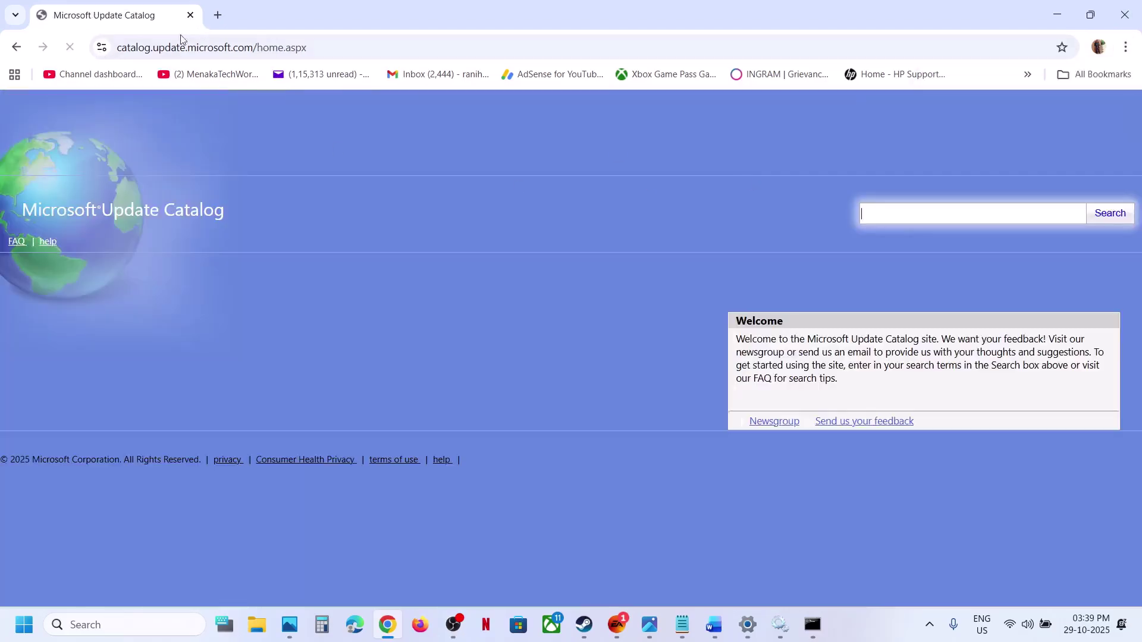
click(17, 50)
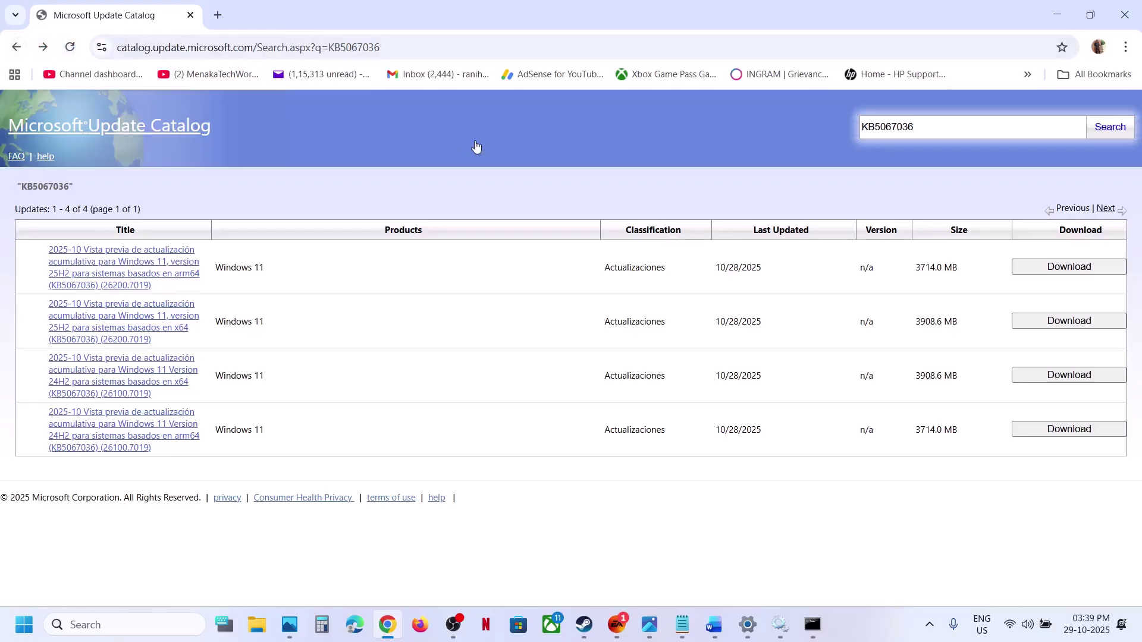
click(71, 48)
click(620, 172)
- Translate the catalog results page into English from the browser menu
click(1125, 47)
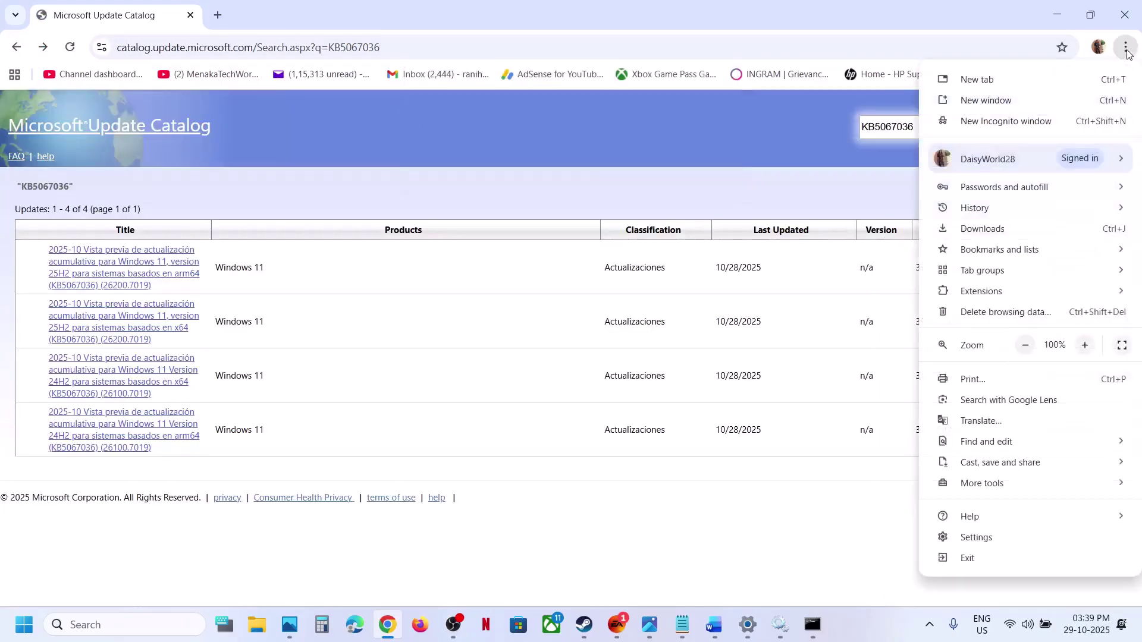
click(987, 421)
click(984, 78)
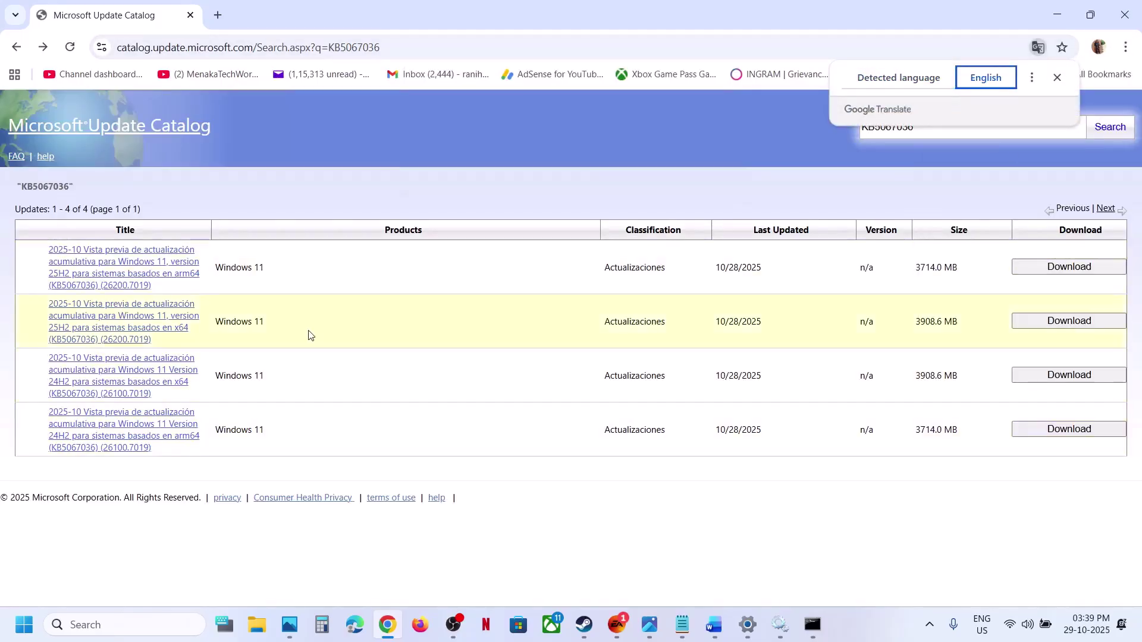
- Run winver to confirm version 25H2 build 26200.6901, then return to Windows Update
click(97, 624)
text(winver)
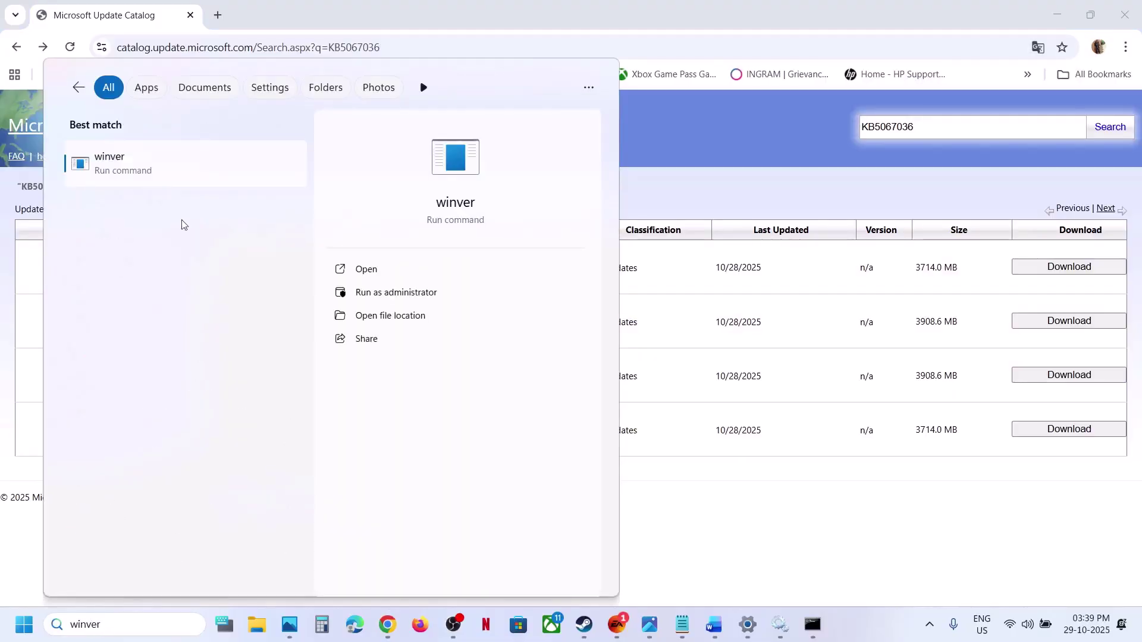
click(145, 171)
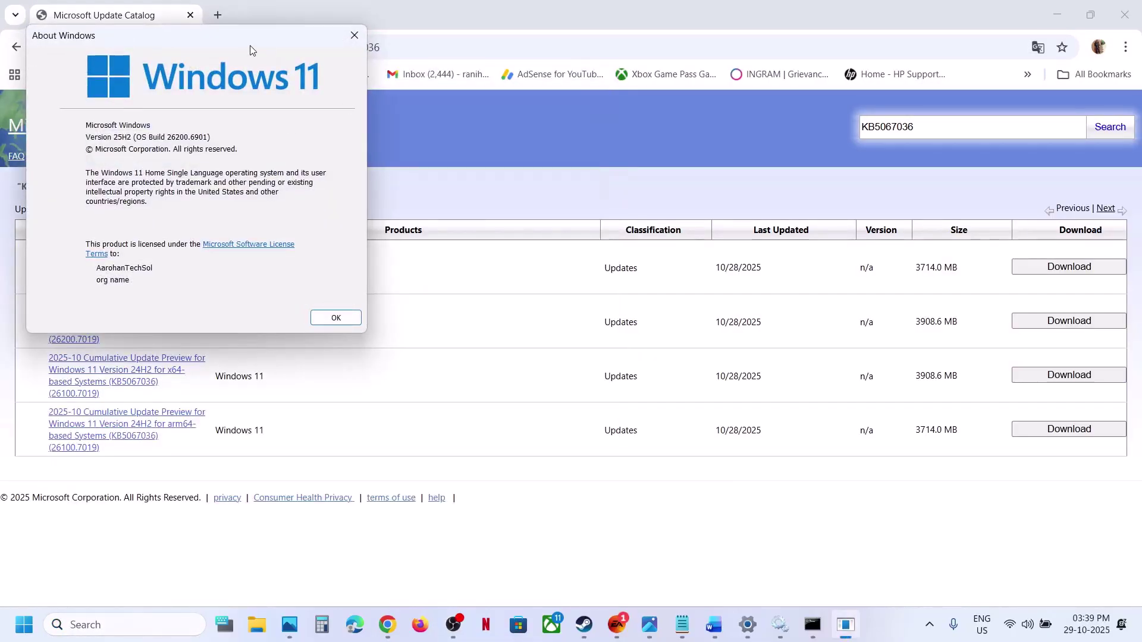
drag(249, 45, 505, 172)
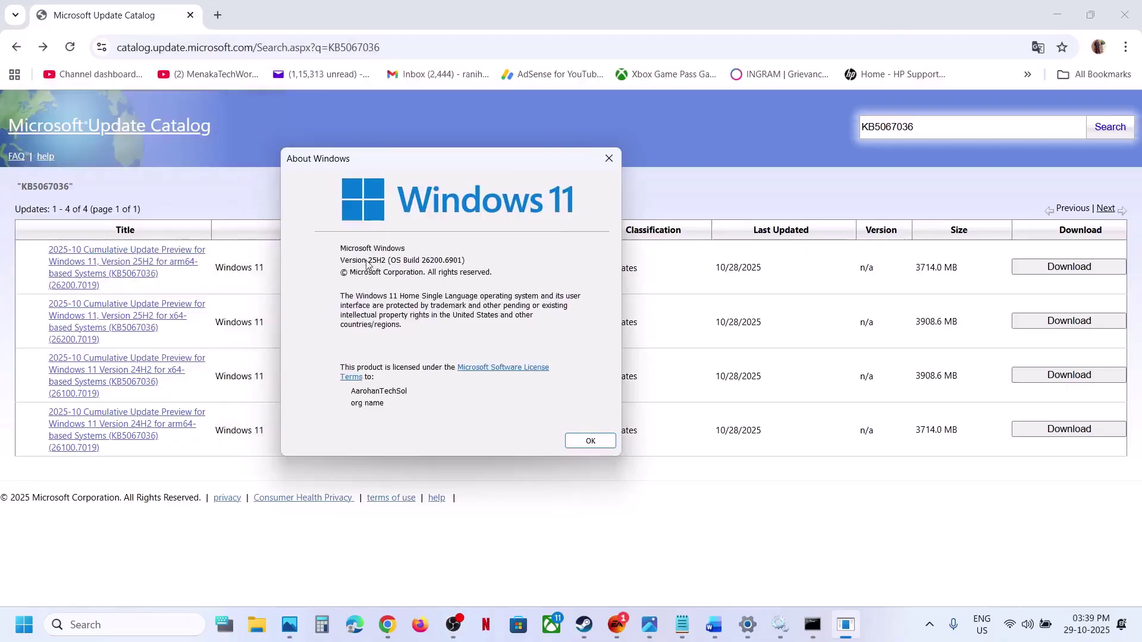
click(602, 159)
key(alt+Tab)
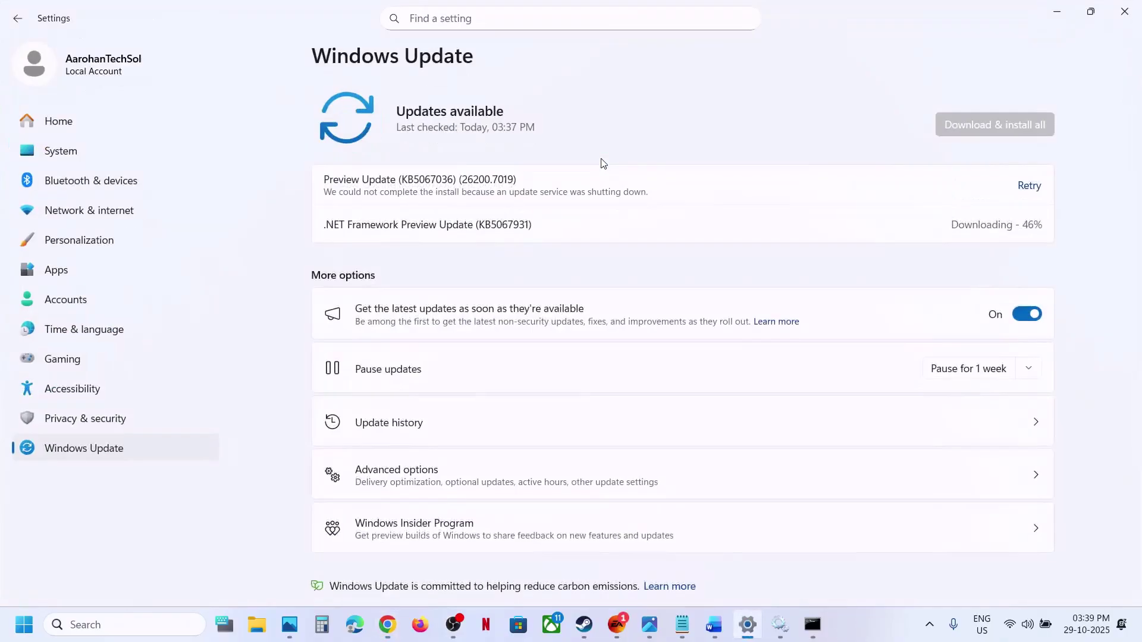
- Retry the KB5067036 preview update, confirm the 64-bit x64 System type in About, and close Settings
click(1028, 185)
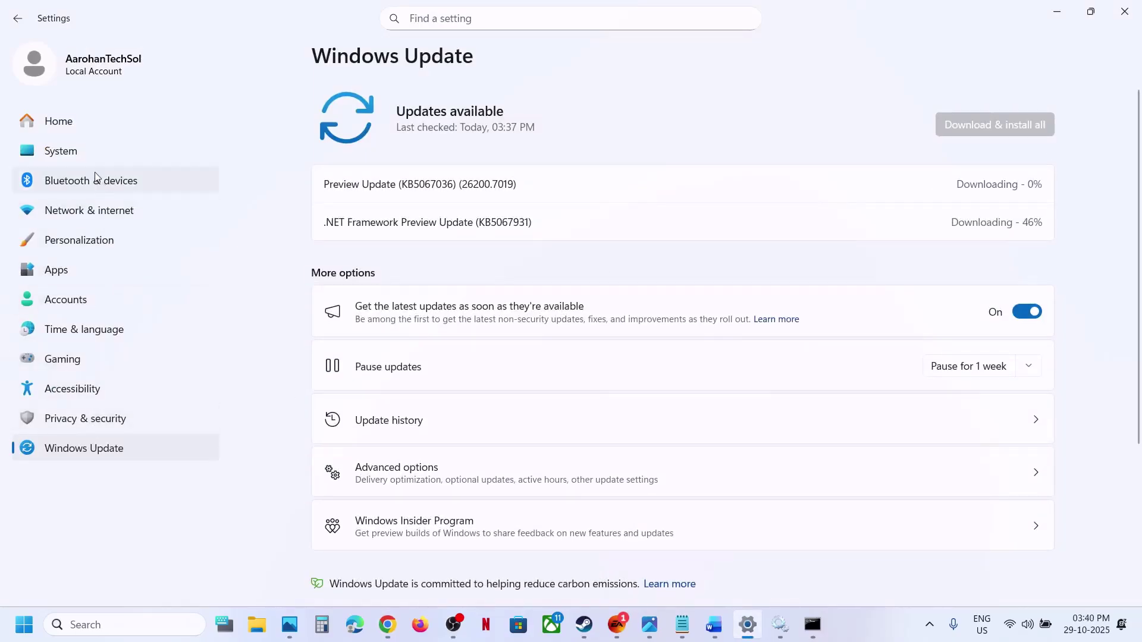
click(78, 153)
scroll(480, 354, down, 5)
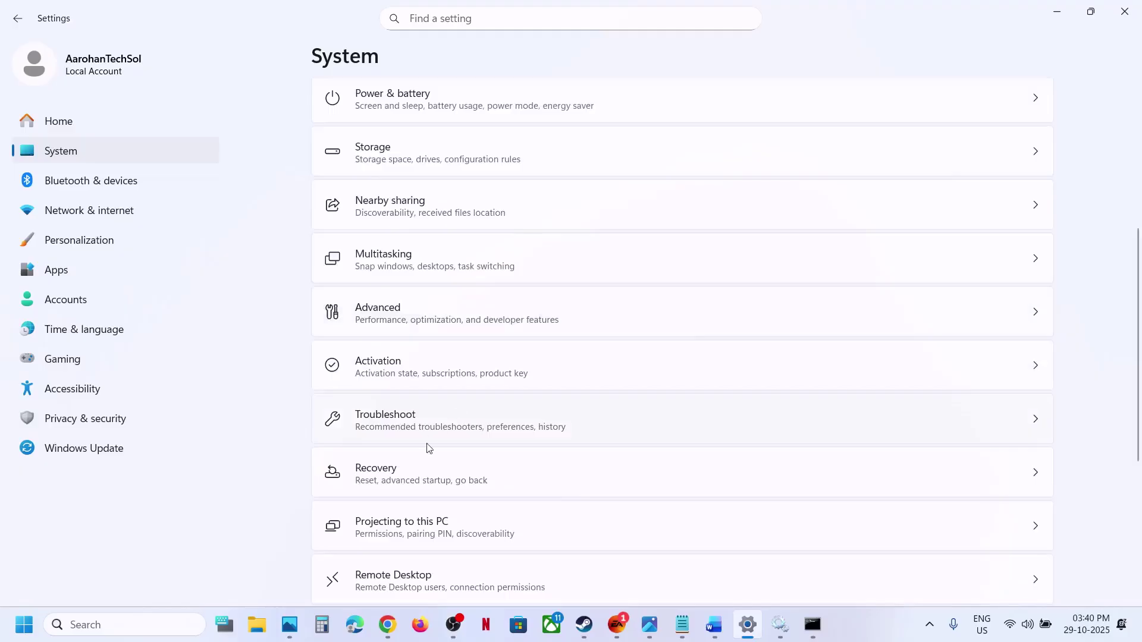
scroll(431, 468, down, 5)
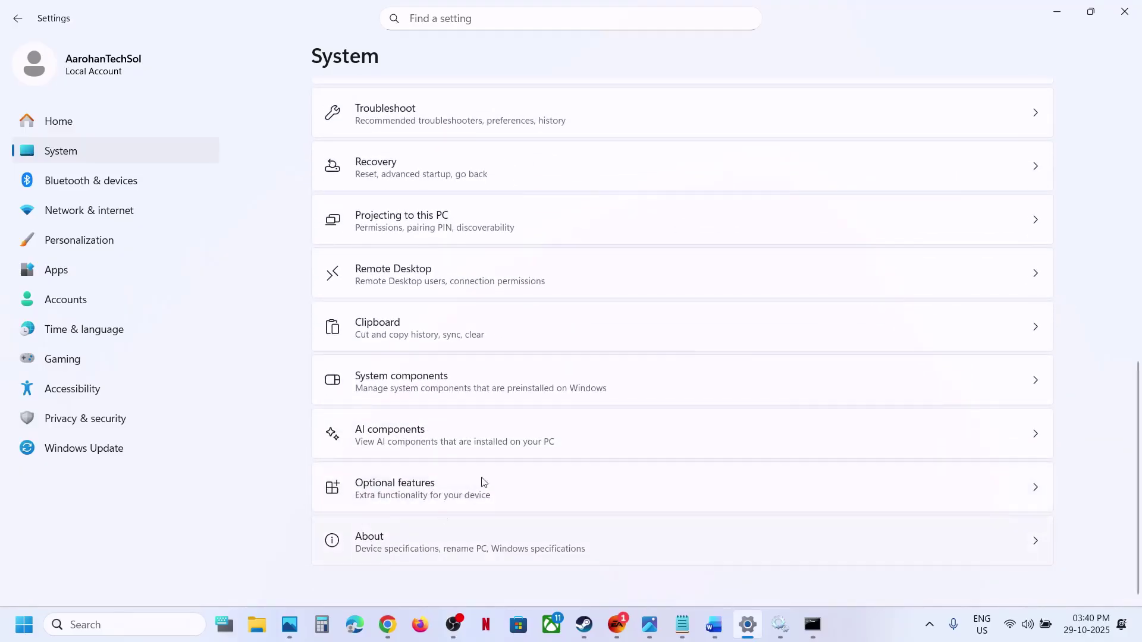
click(416, 540)
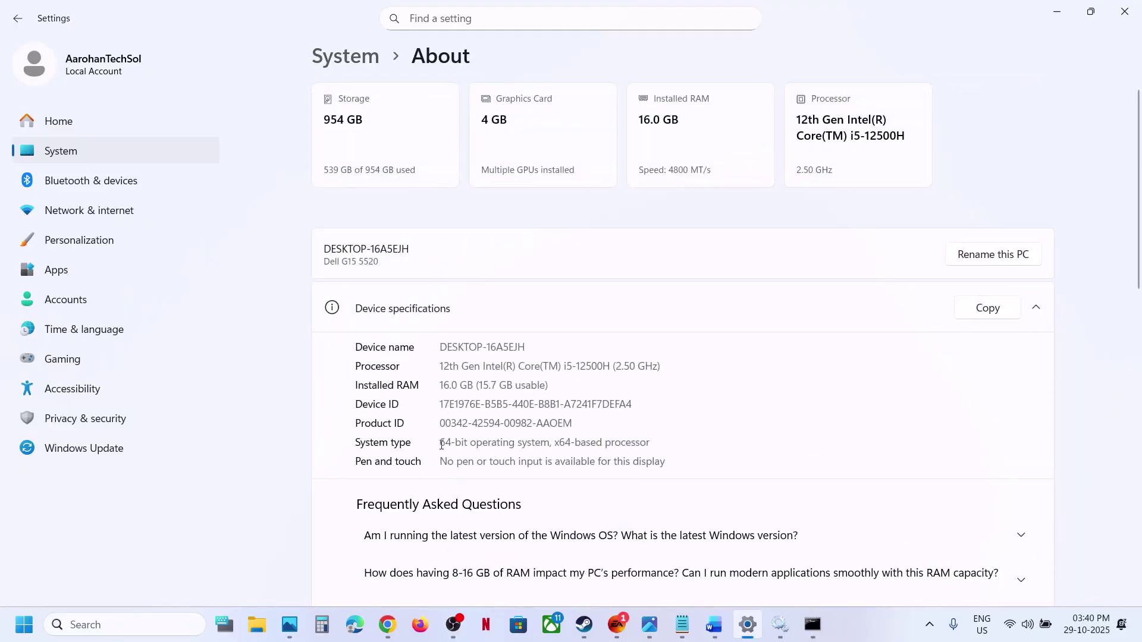
drag(441, 445, 614, 445)
click(1124, 11)
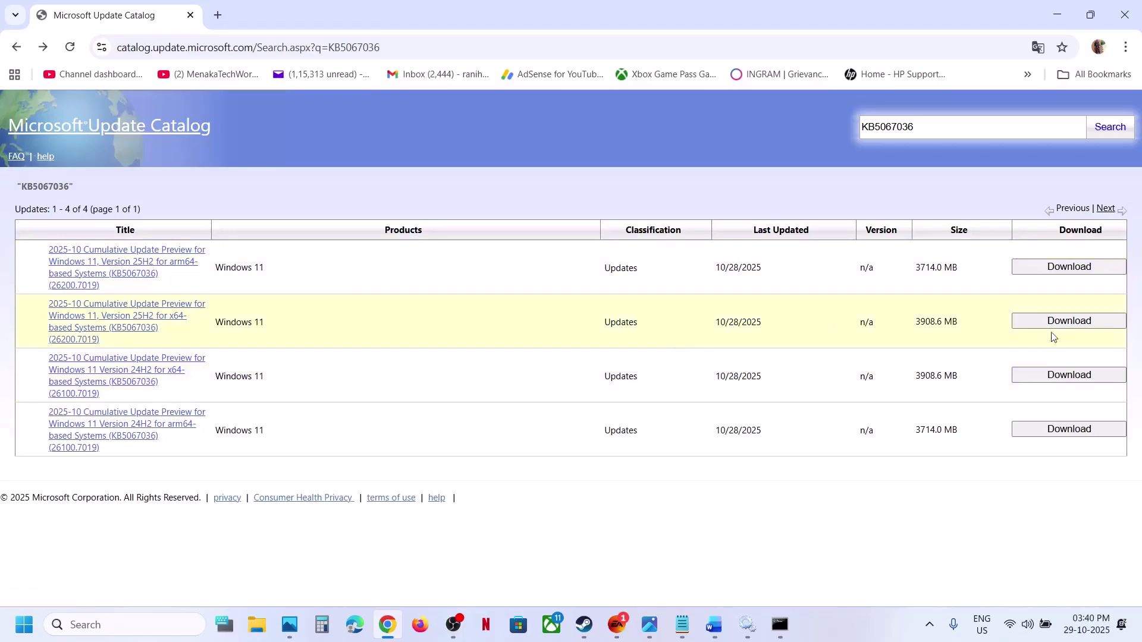
- Download the KB5067036 x64 25H2 .msu package from the catalog and check its download progress
click(1074, 331)
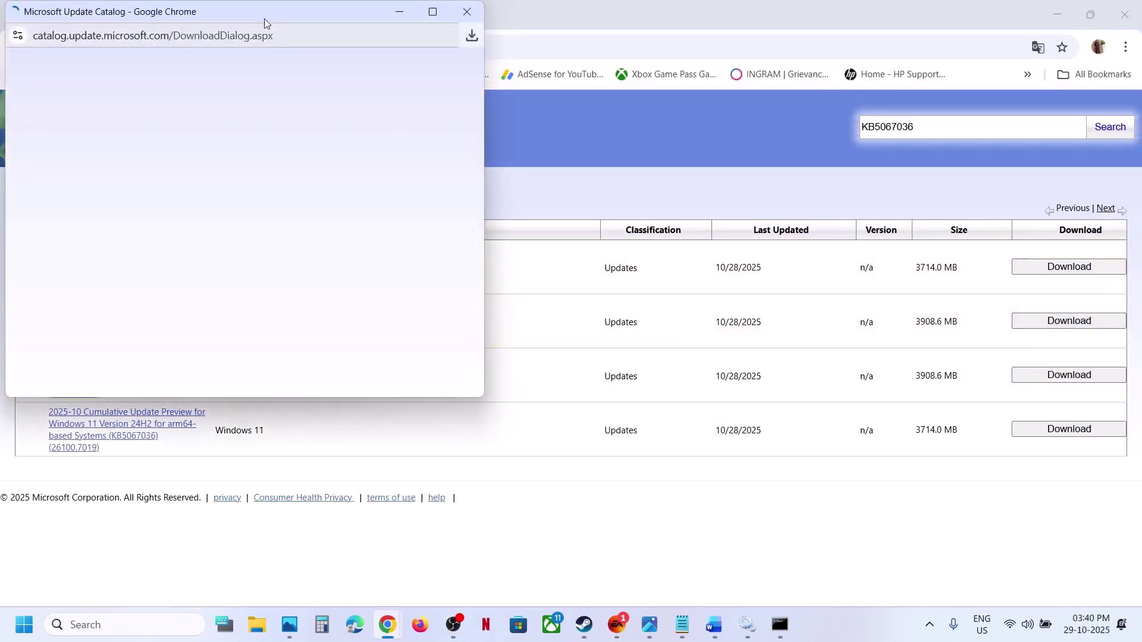
drag(264, 18, 593, 116)
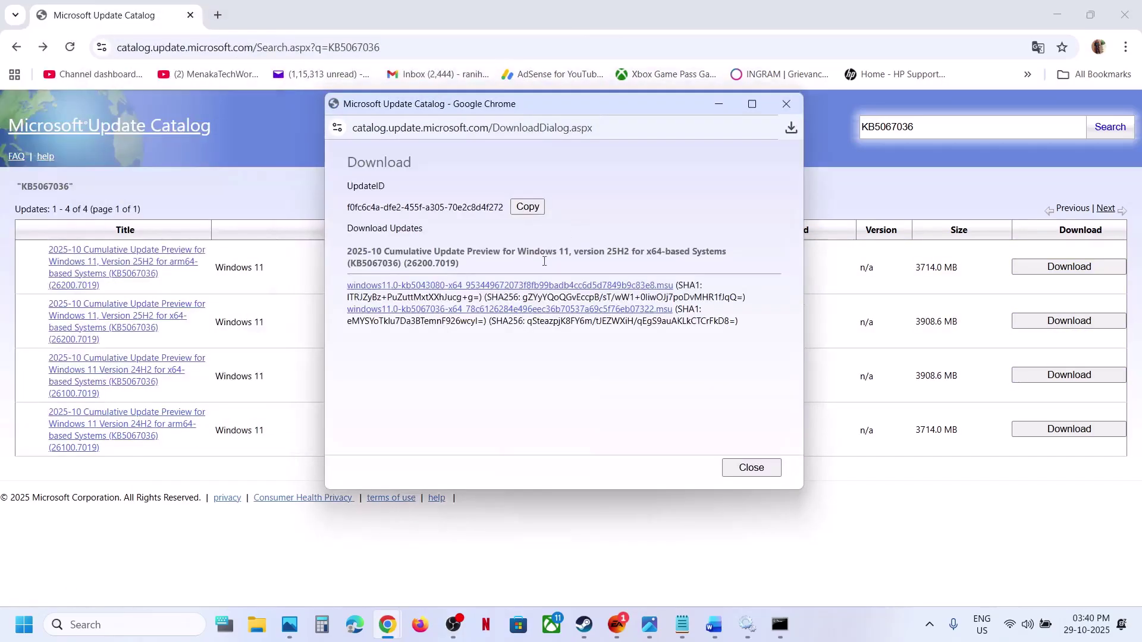
click(437, 311)
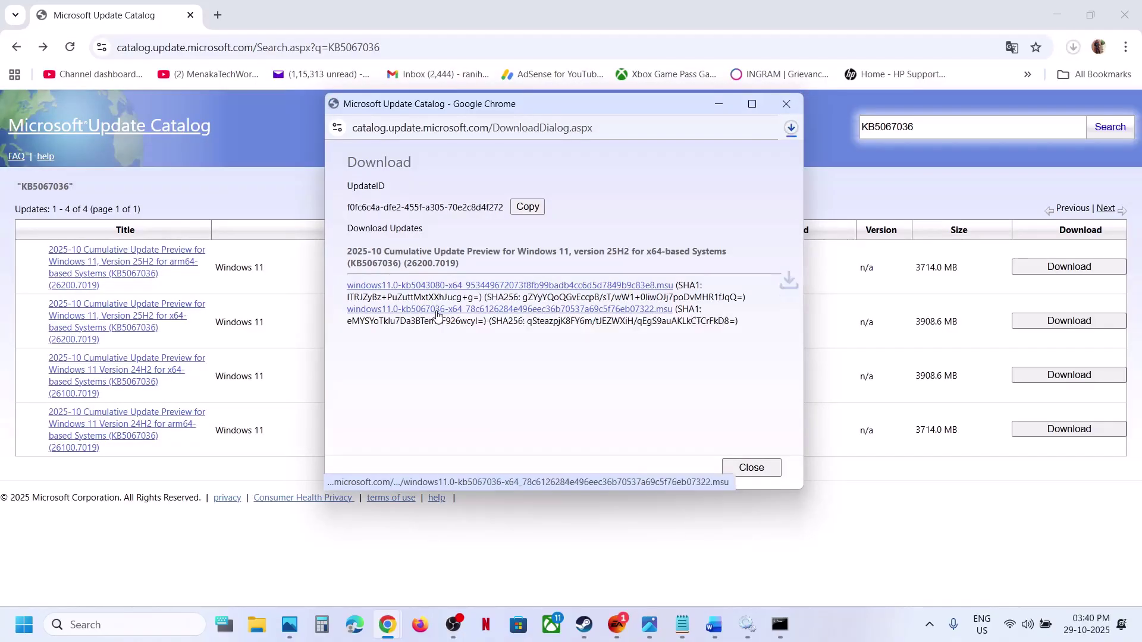
click(791, 129)
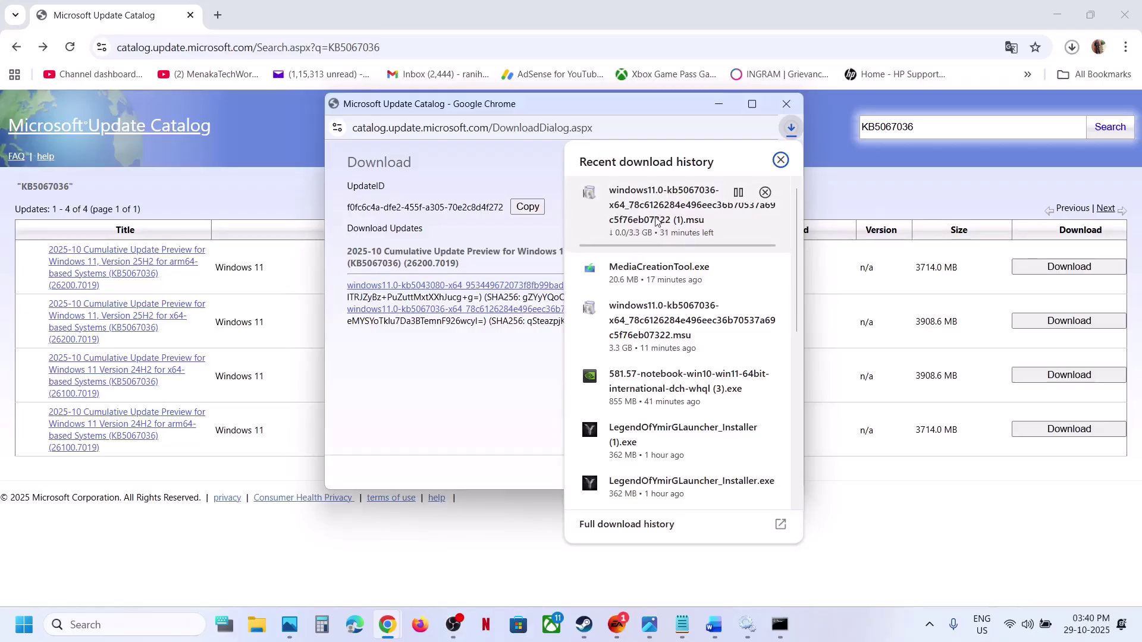
click(111, 524)
- Open the Start menu's power options and dismiss them without choosing one
click(24, 625)
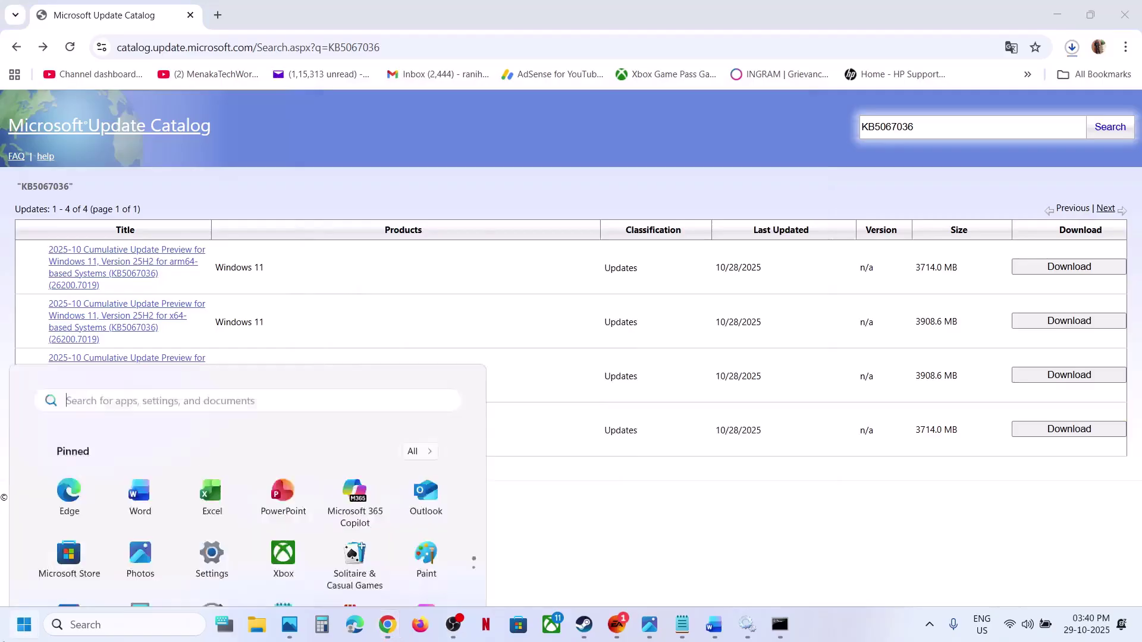
click(433, 574)
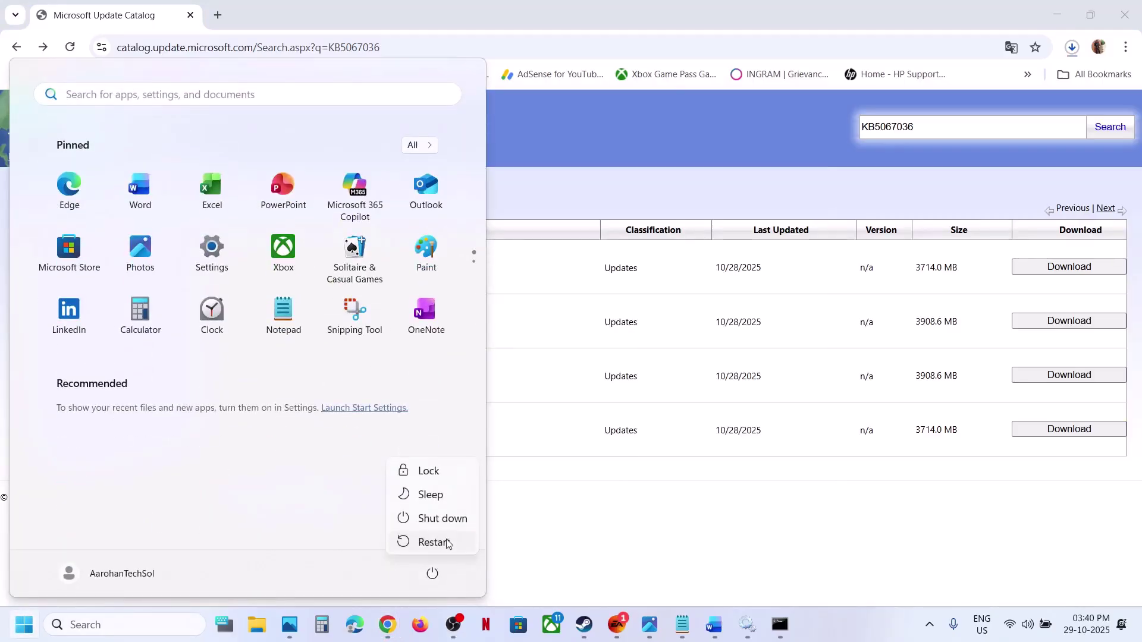
click(598, 544)
click(599, 544)
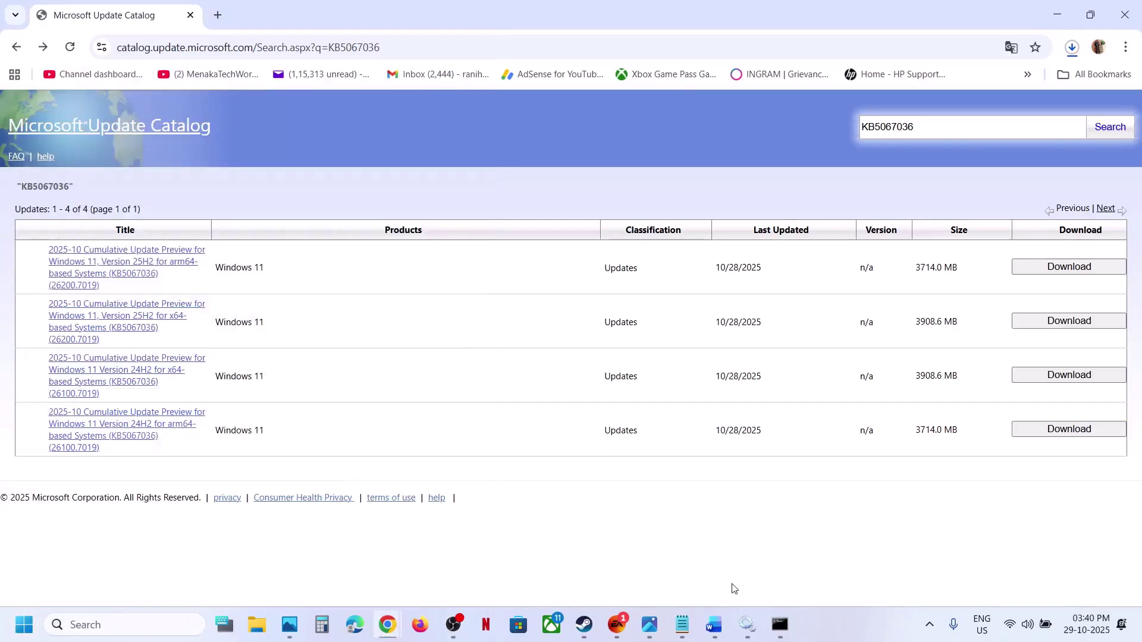
- Review the next step in the Word troubleshooting notes, then open Windows Settings with Win+I
click(714, 625)
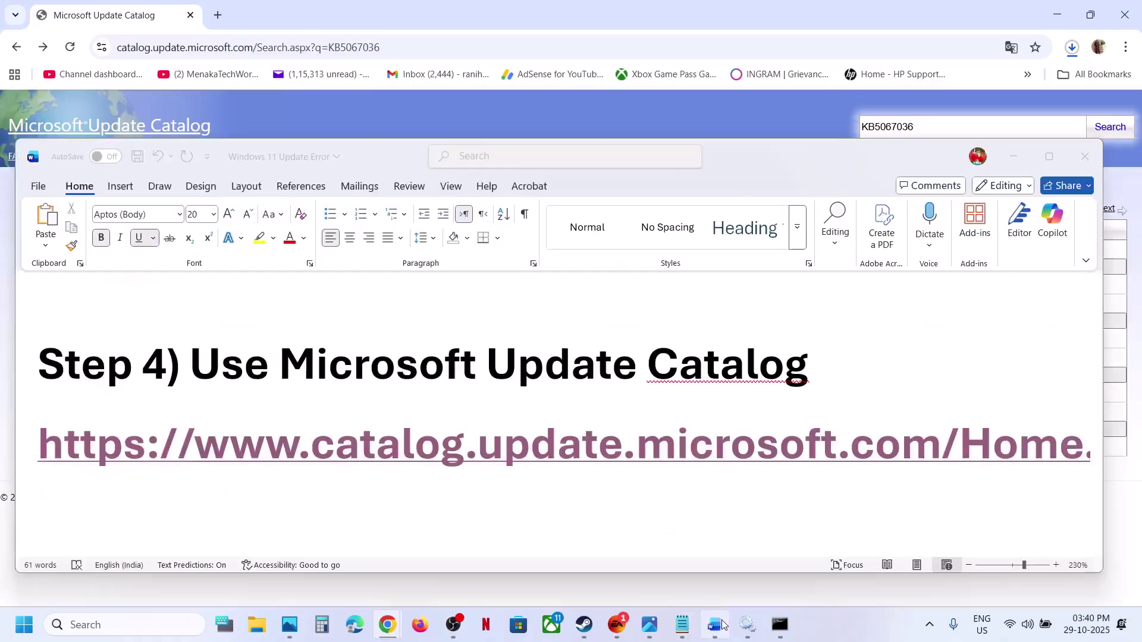
scroll(514, 348, down, 4)
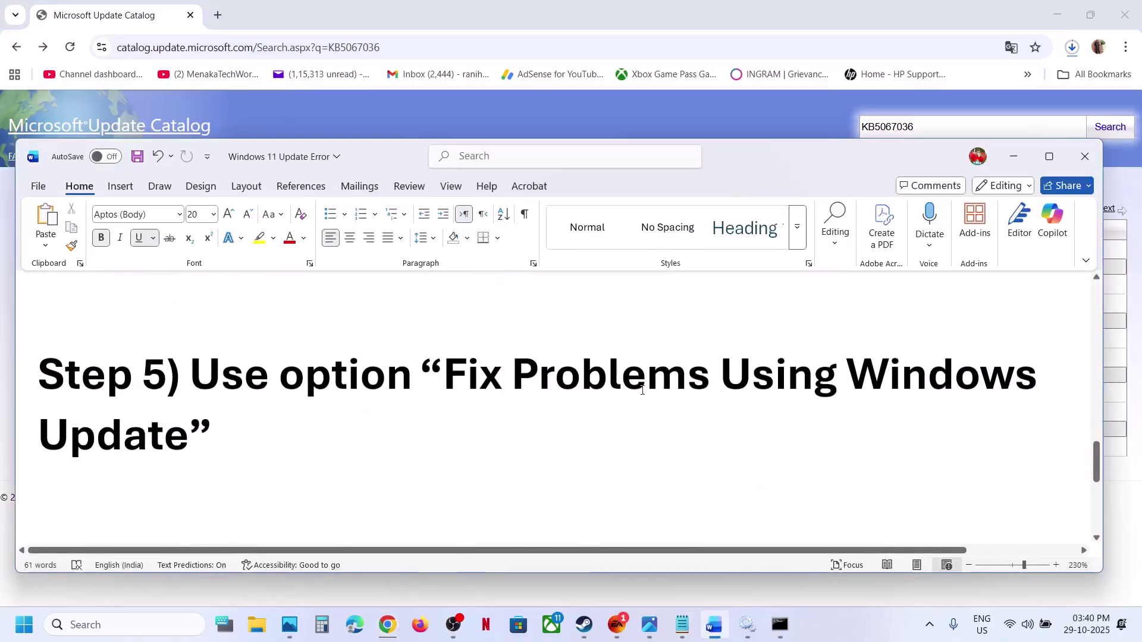
click(285, 599)
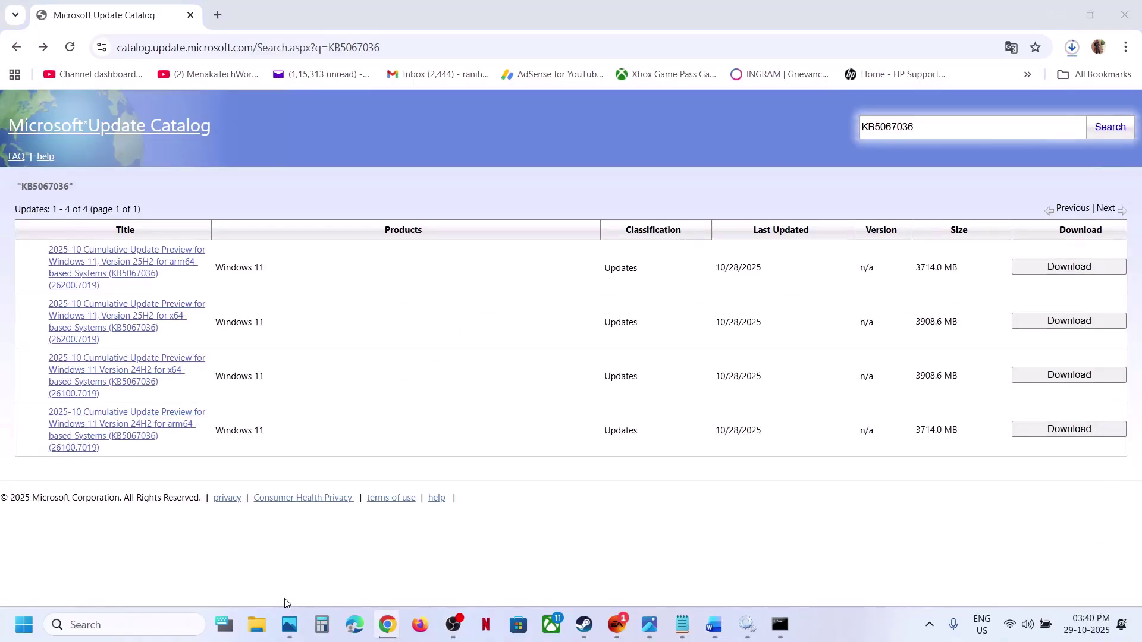
key(super+i)
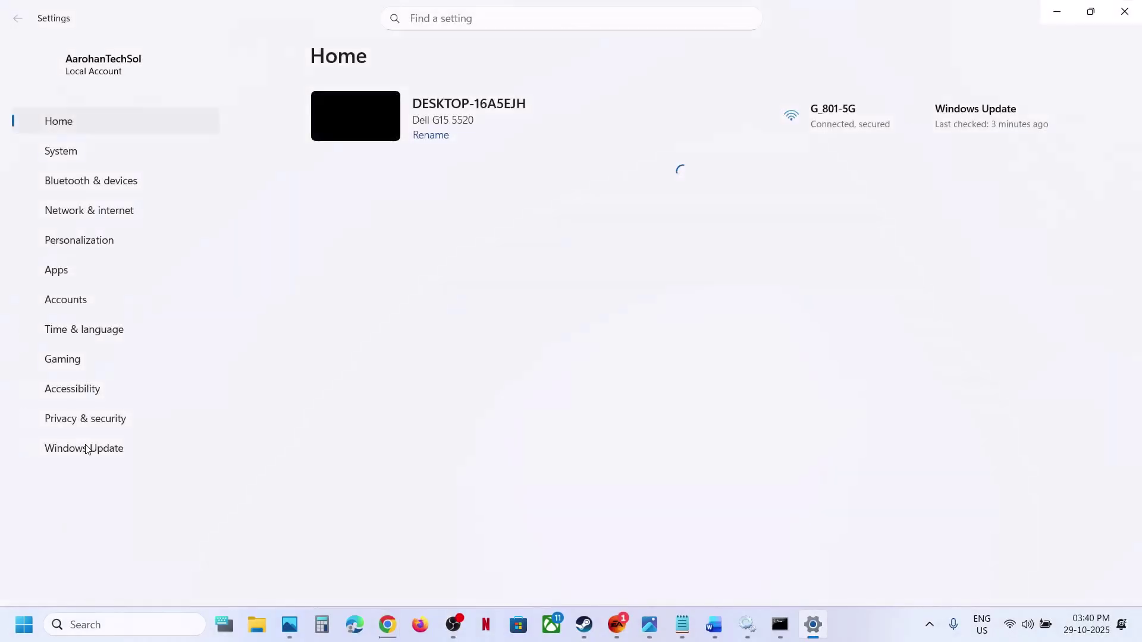
- Go to the Recovery page via Windows Update > Advanced options, then bring the Word notes forward
click(95, 451)
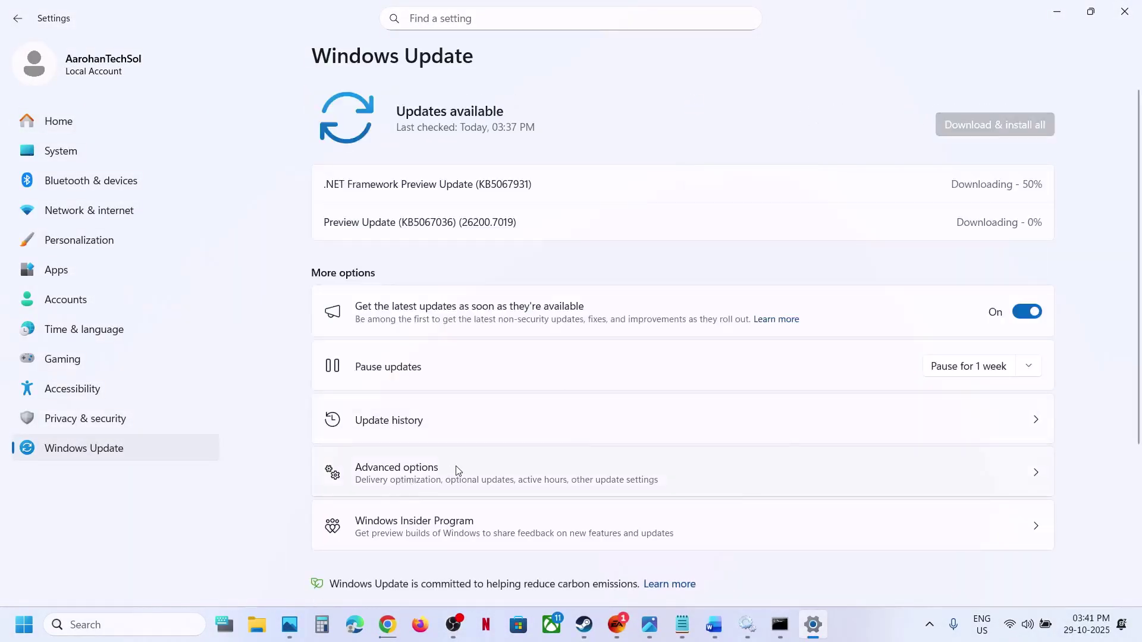
click(439, 471)
scroll(500, 456, down, 2)
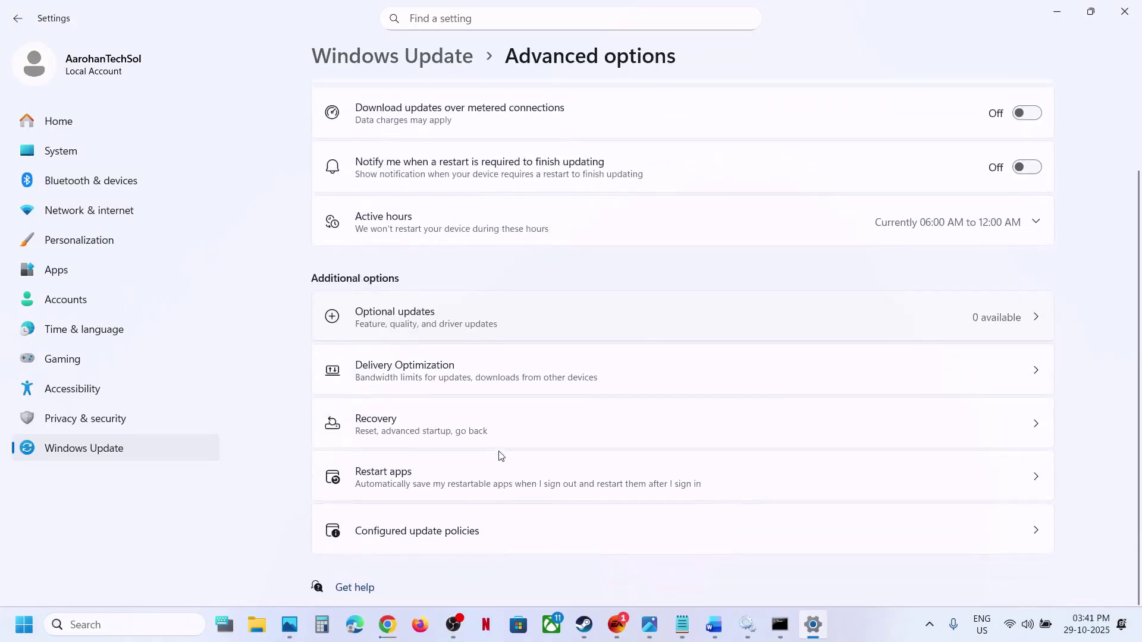
click(419, 437)
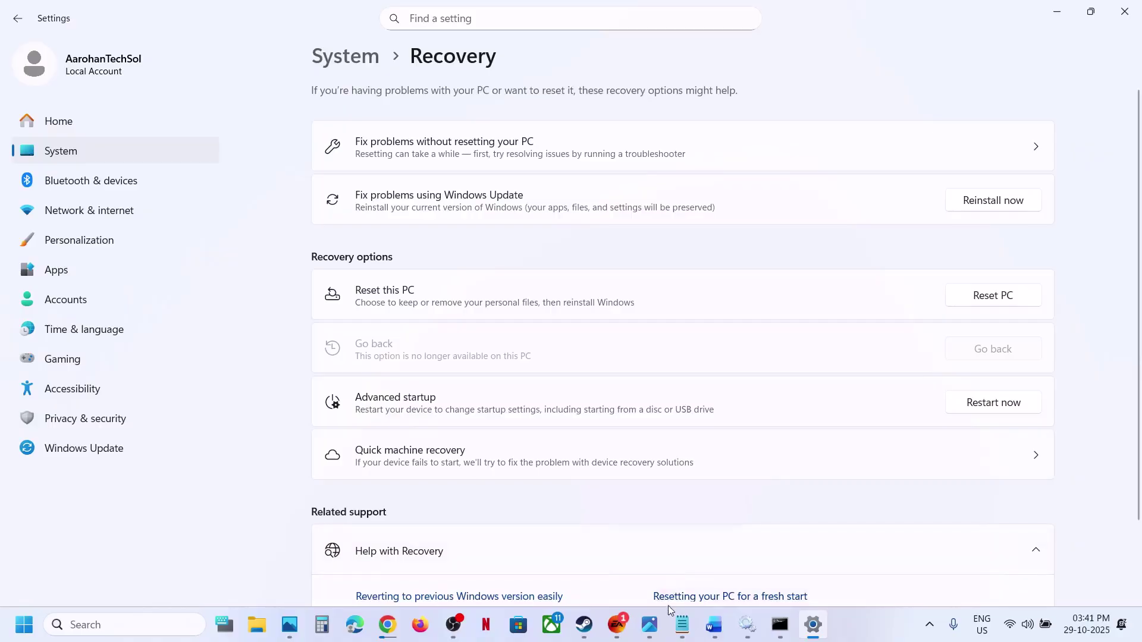
click(714, 624)
- Open the Windows 11 Microsoft Software Download page from the link in the notes
scroll(452, 407, down, 5)
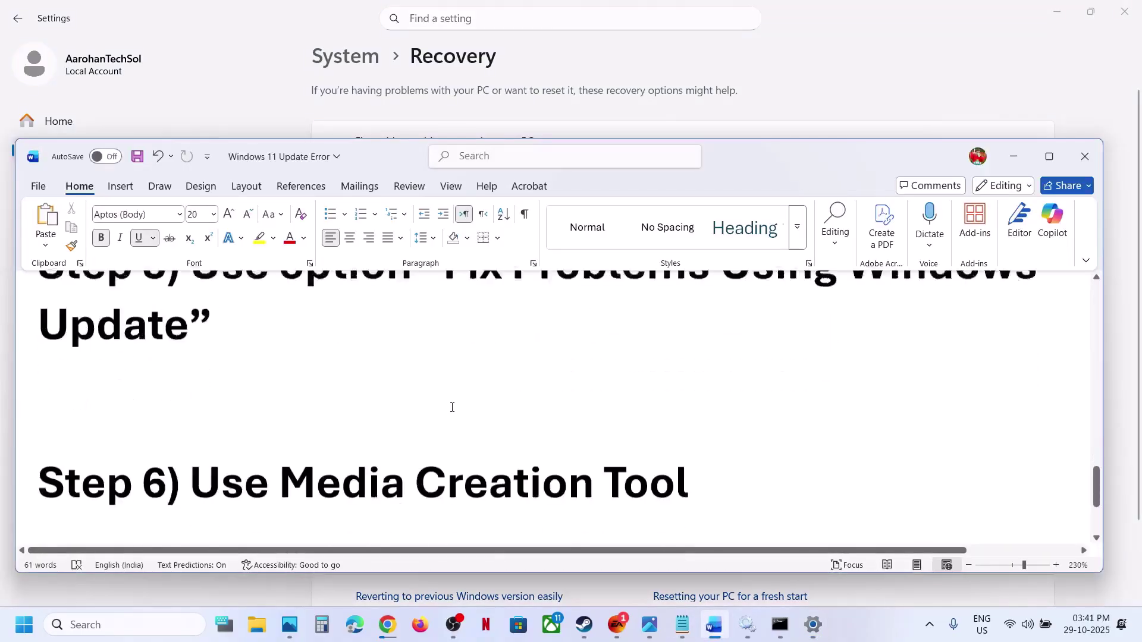
scroll(452, 408, down, 1)
ctrl+click(399, 415)
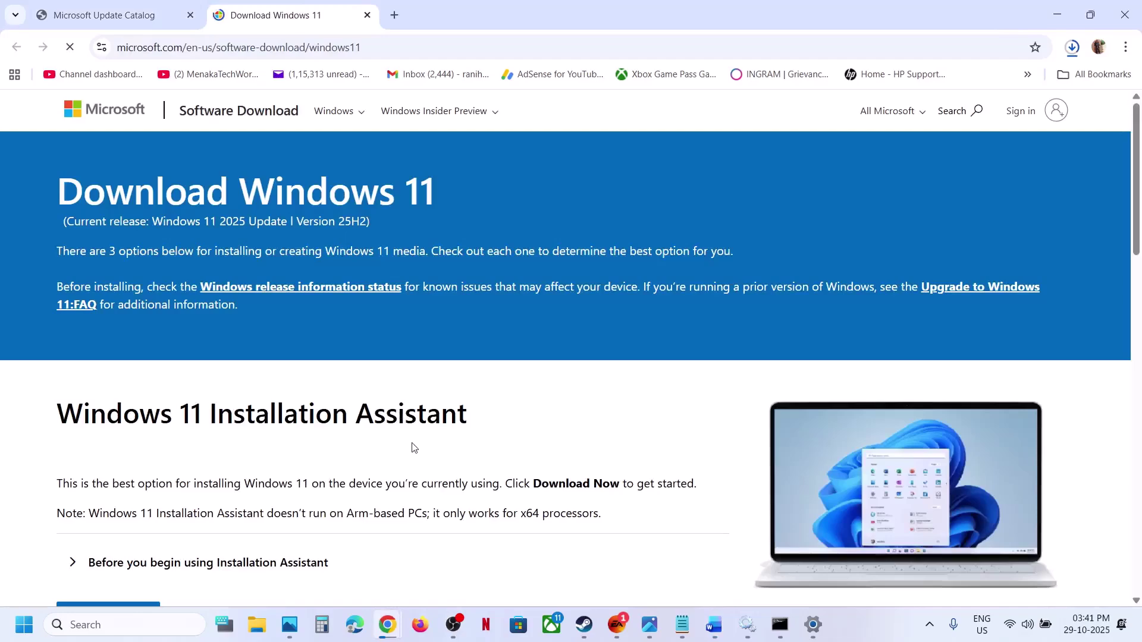
- Download the Windows 11 media creation tool (20.6 MB), confirm it in Chrome downloads, and switch to Photos
scroll(273, 516, down, 9)
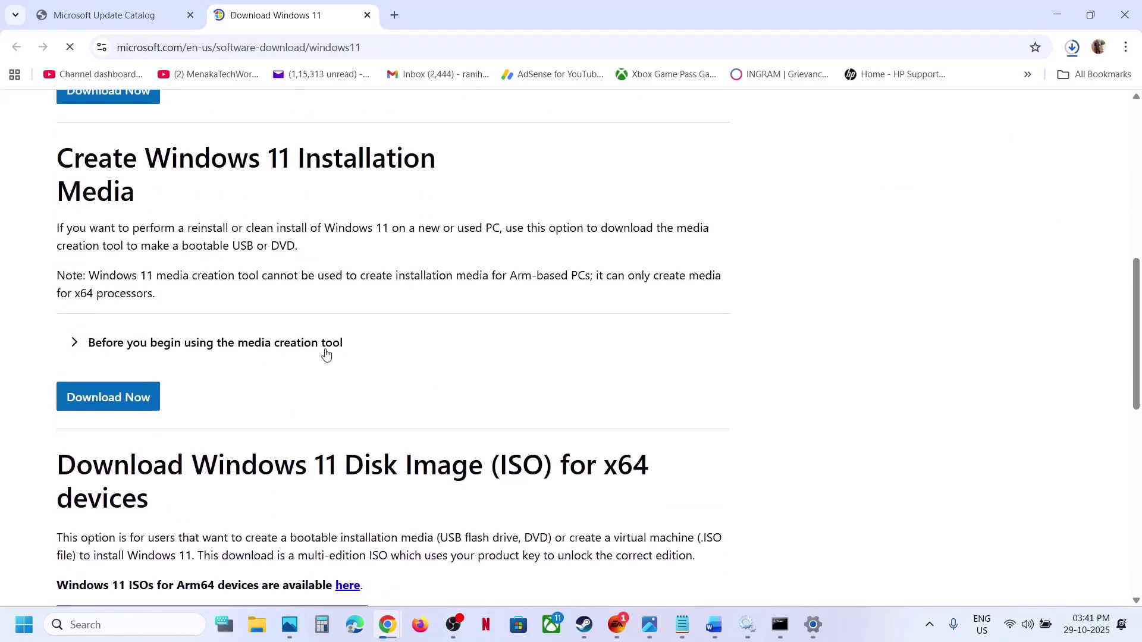
click(109, 398)
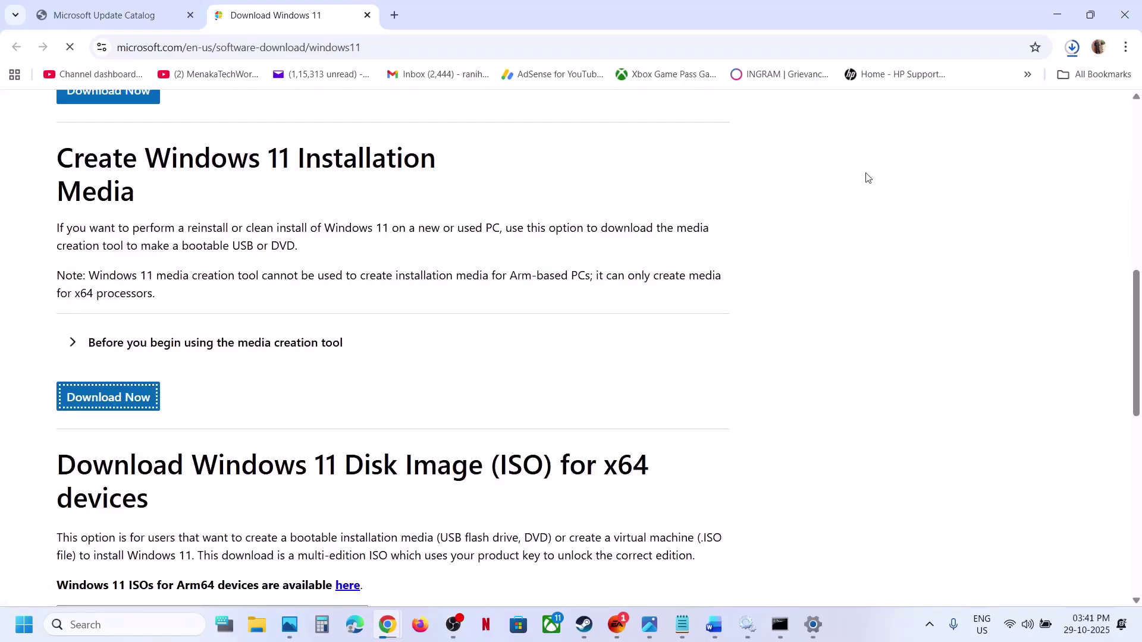
click(1074, 50)
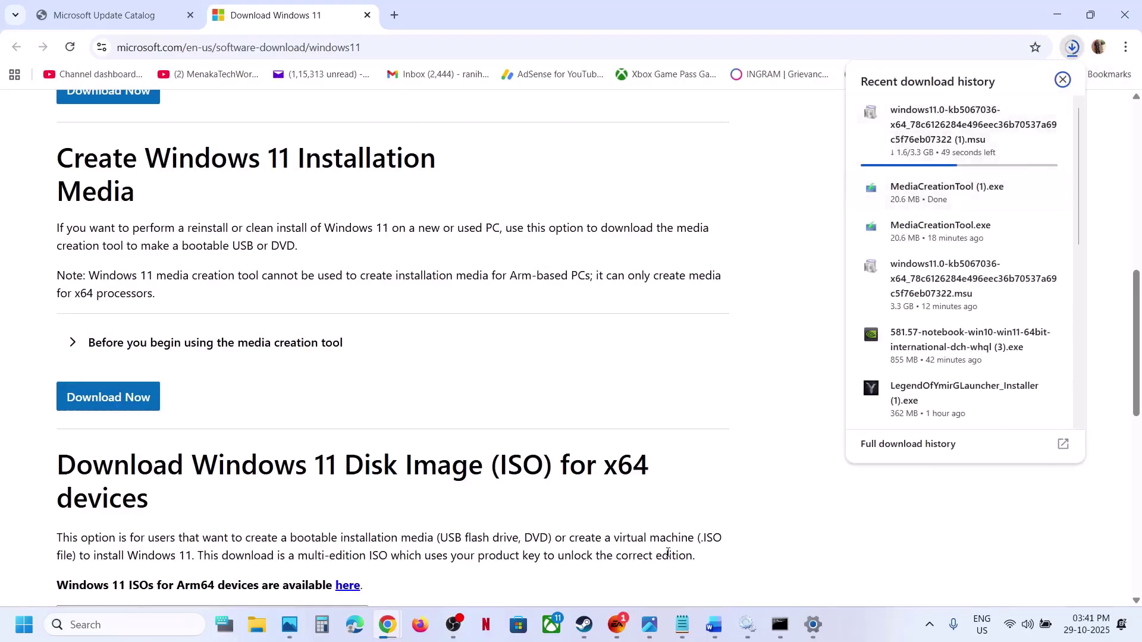
click(659, 620)
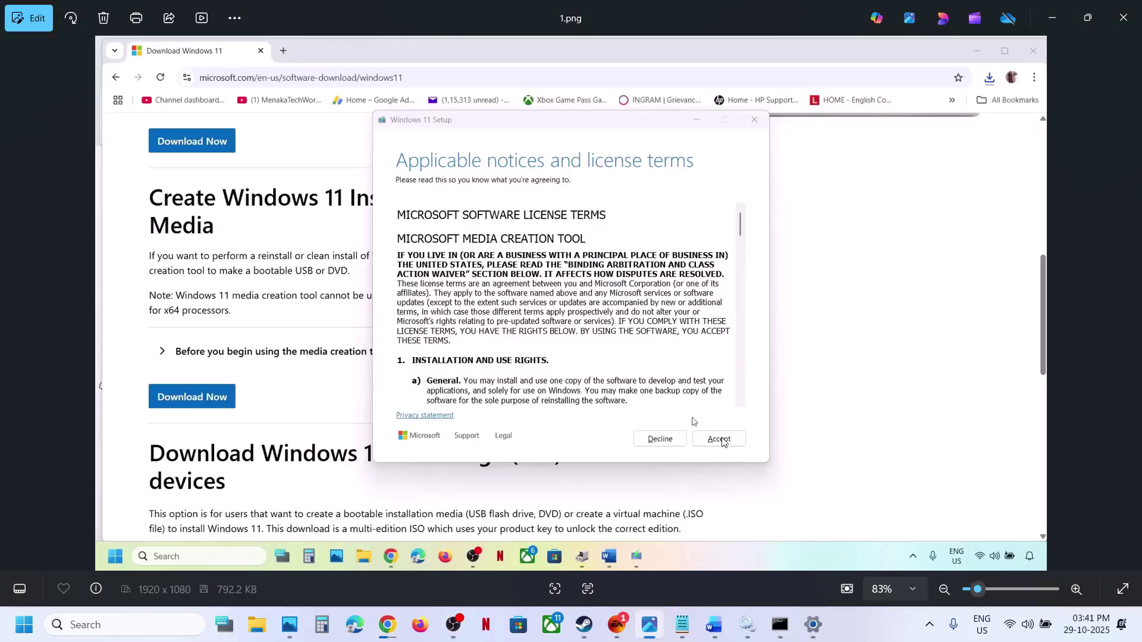
- Step through screenshots 1.png to 8.png, from edition choice to the desktop holding the saved ISO
key(Right)
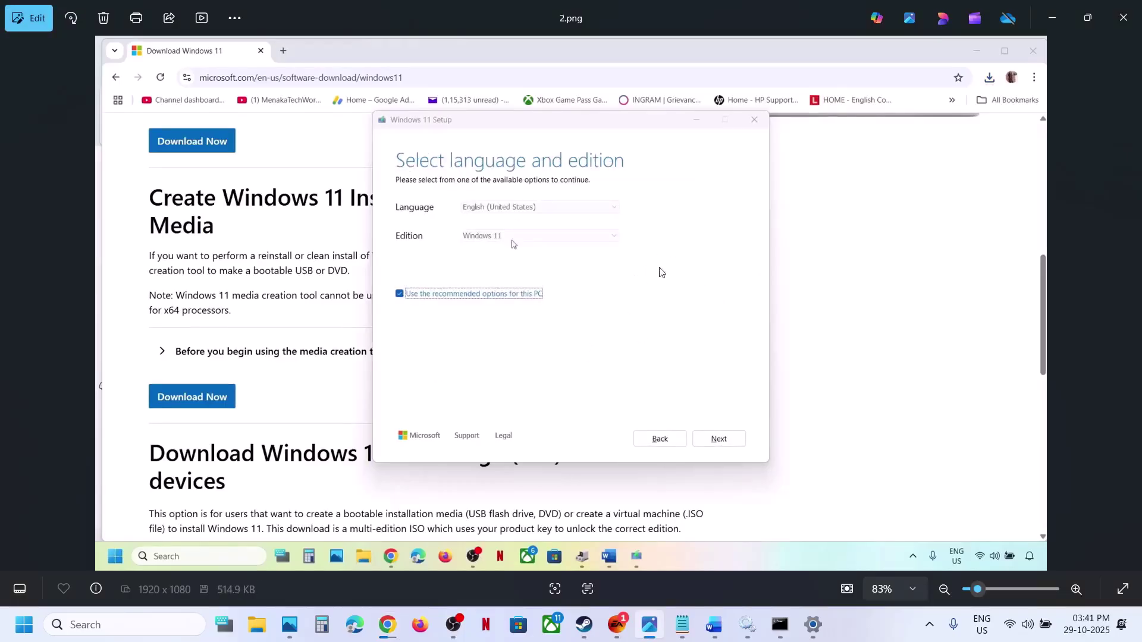
key(Right)
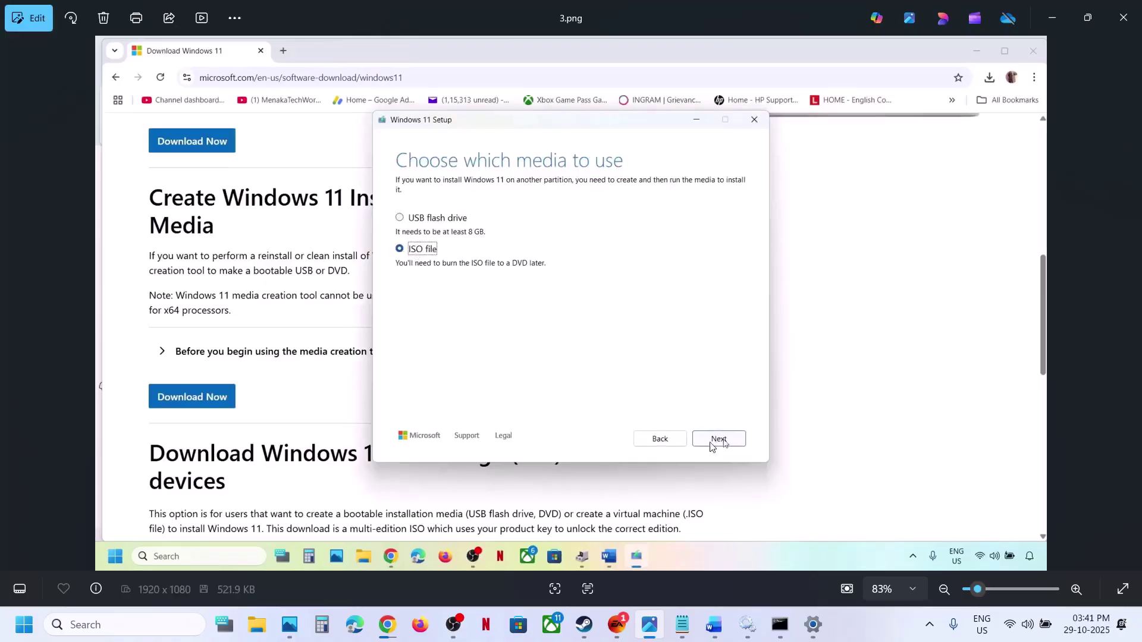
key(Right)
key(Right)
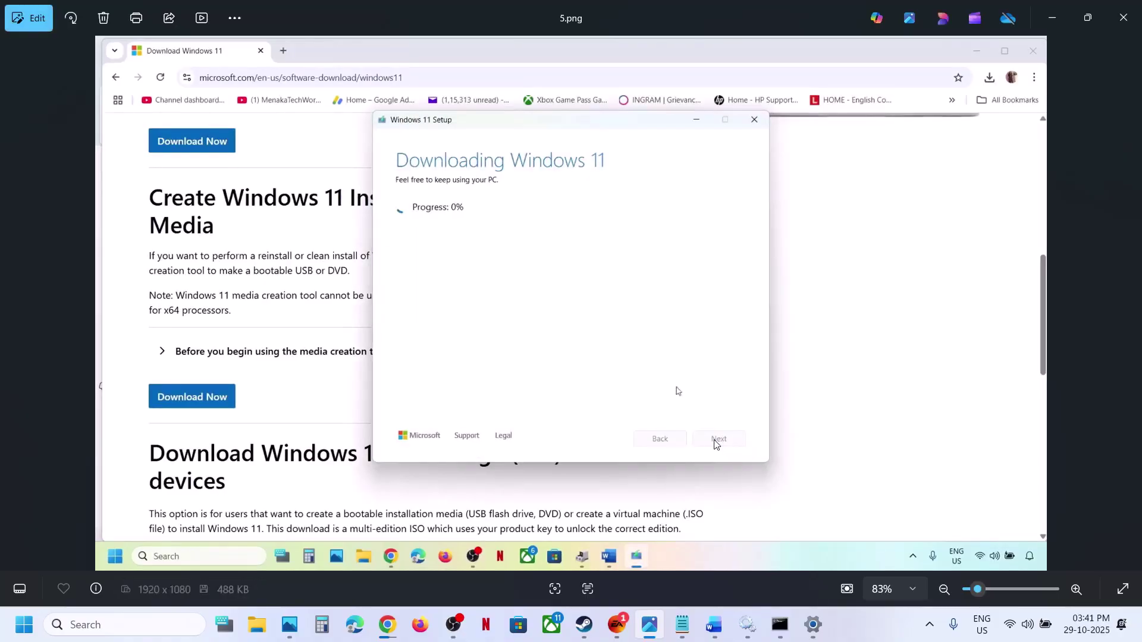
key(Left)
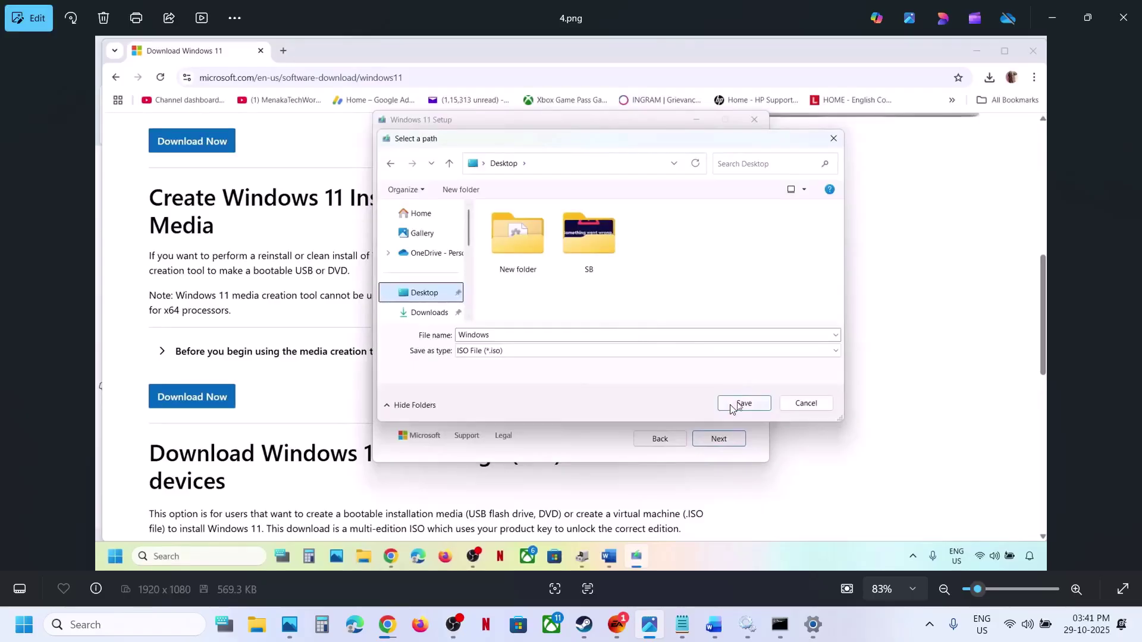
key(Right)
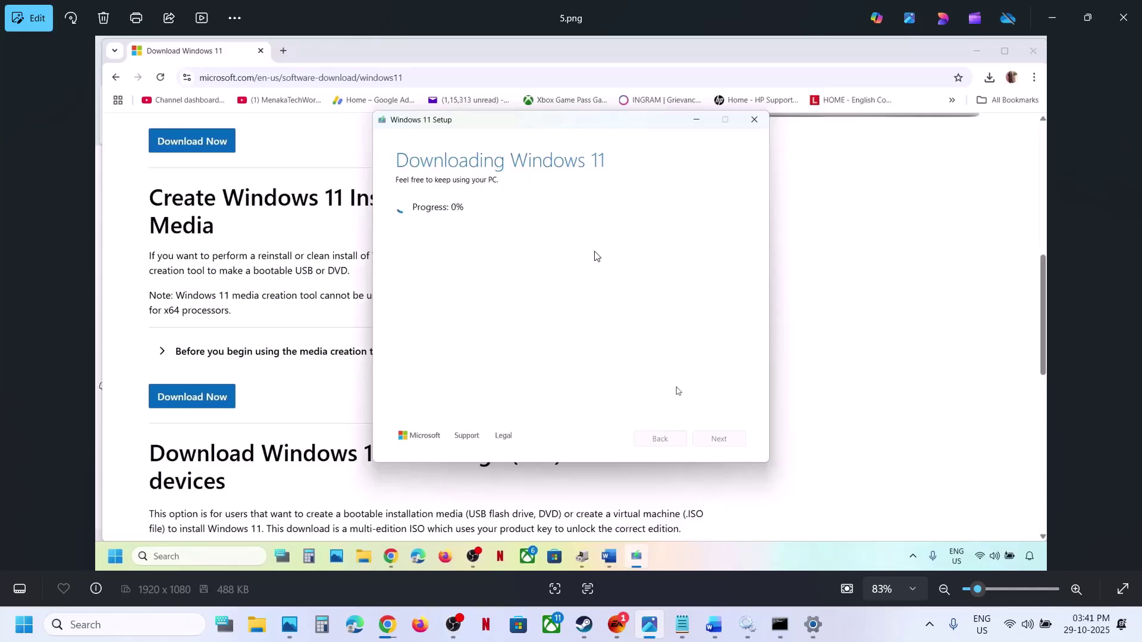
key(Right)
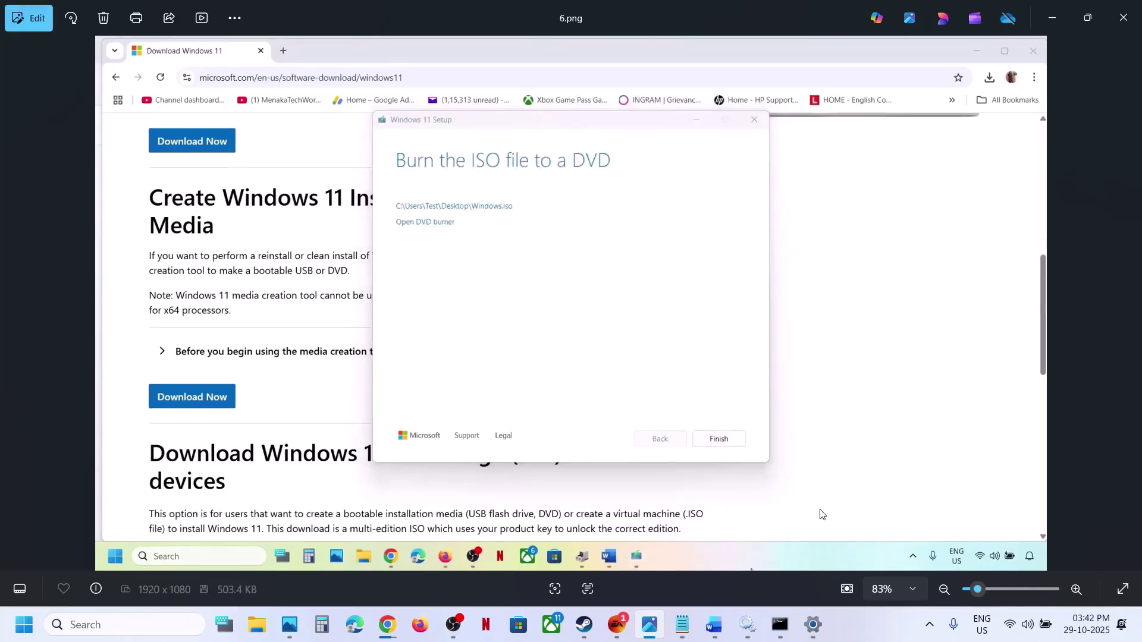
key(Right)
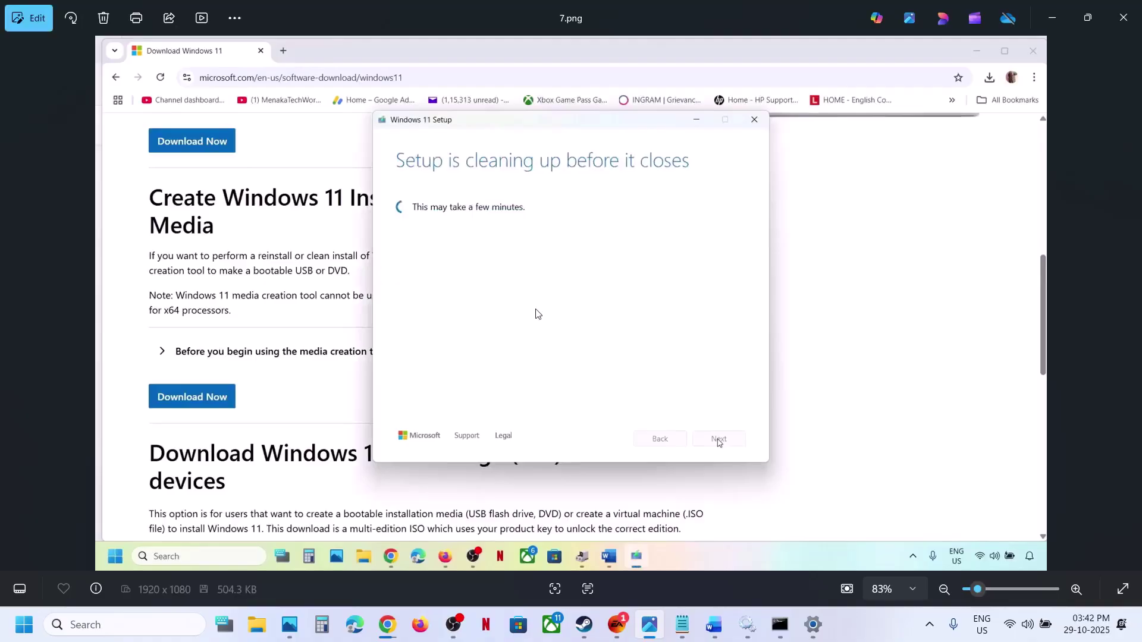
key(Right)
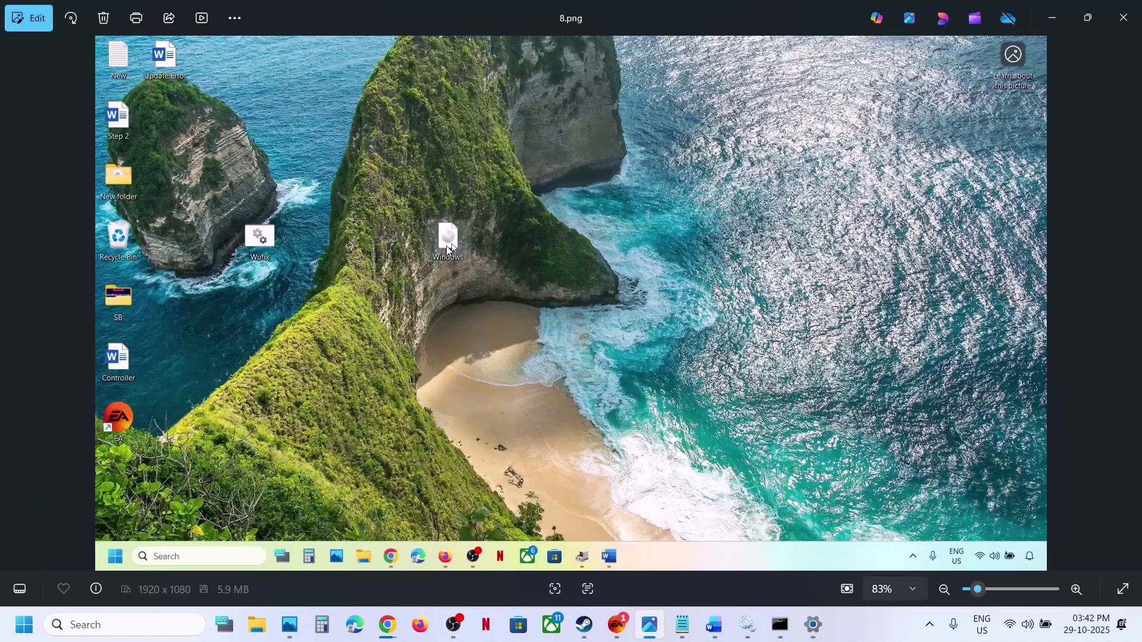
- Advance from the mounted ISO's file listing through UAC and license terms to the Ready to install screenshot
key(Right)
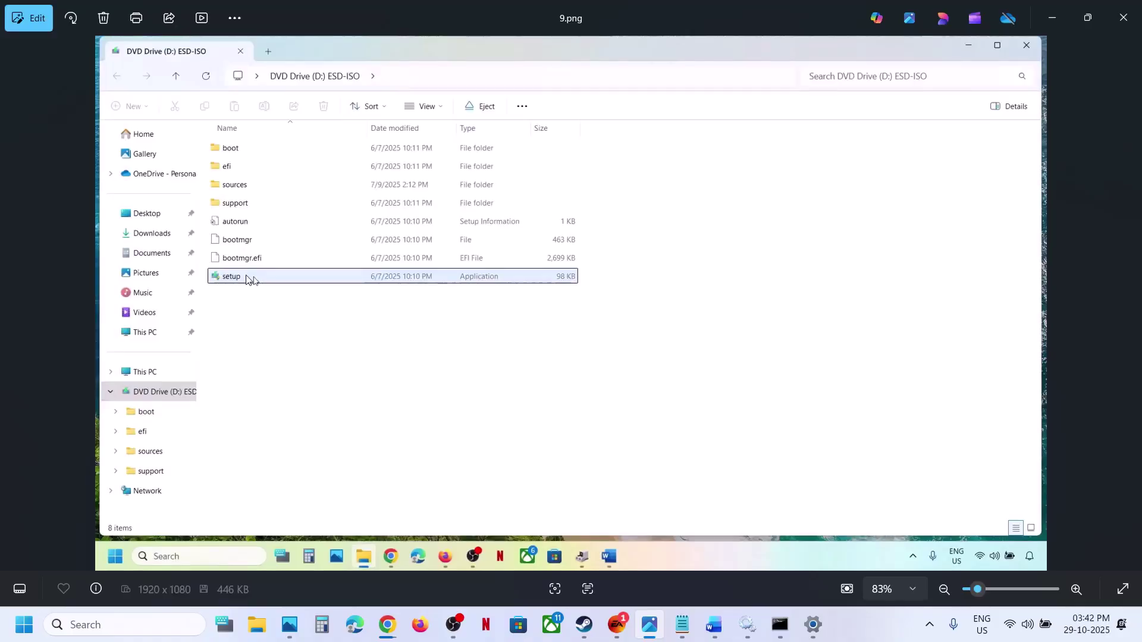
key(Right)
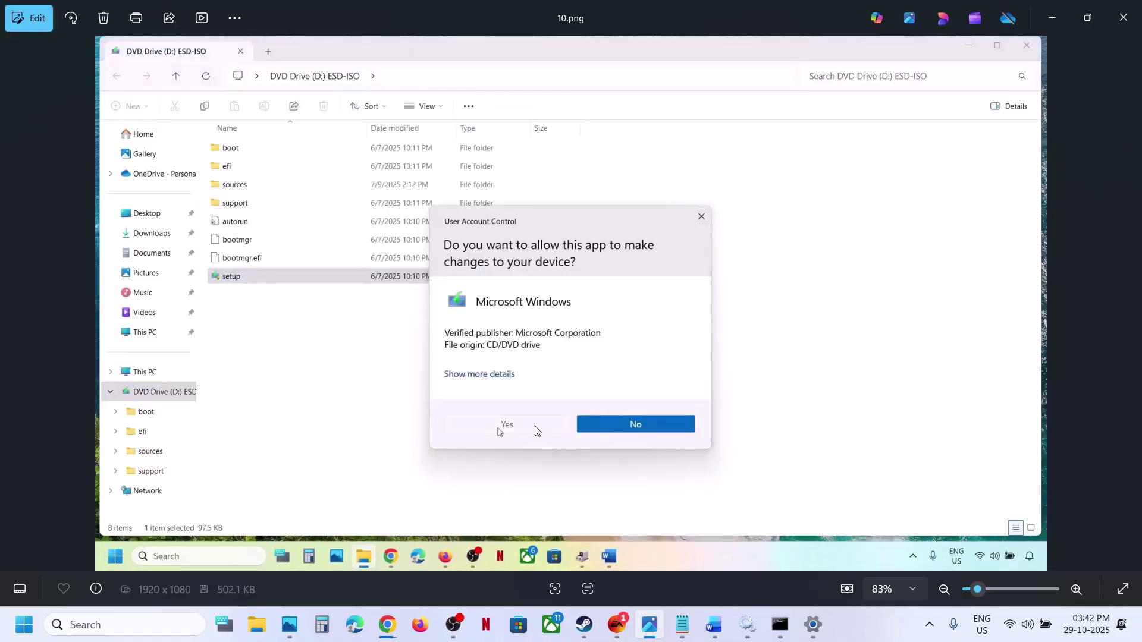
key(Right)
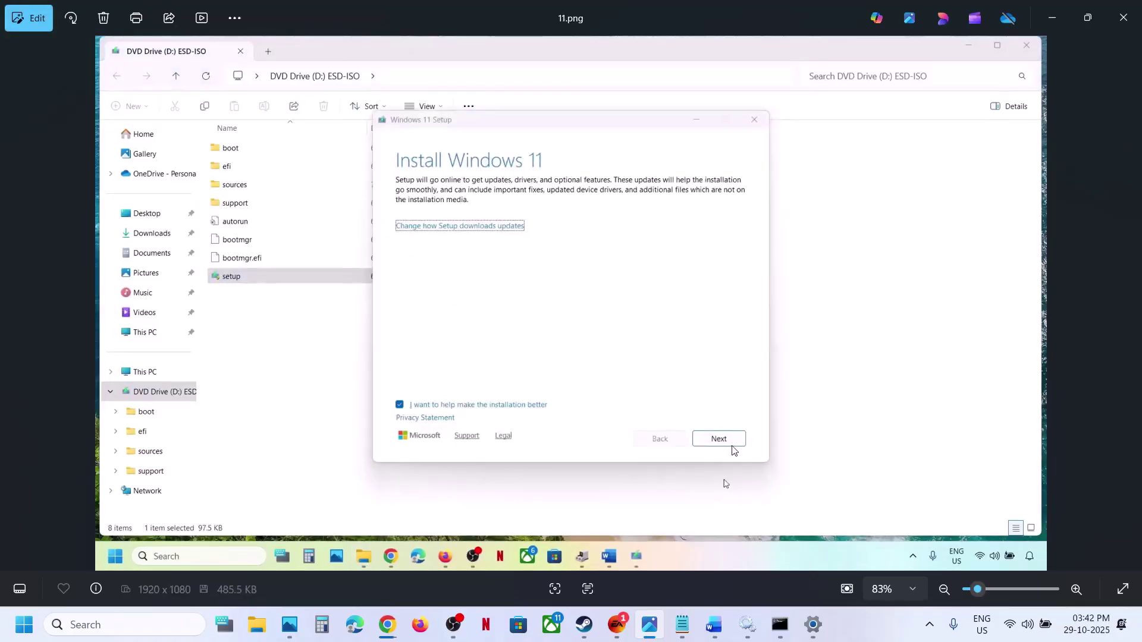
key(Right)
key(Right)
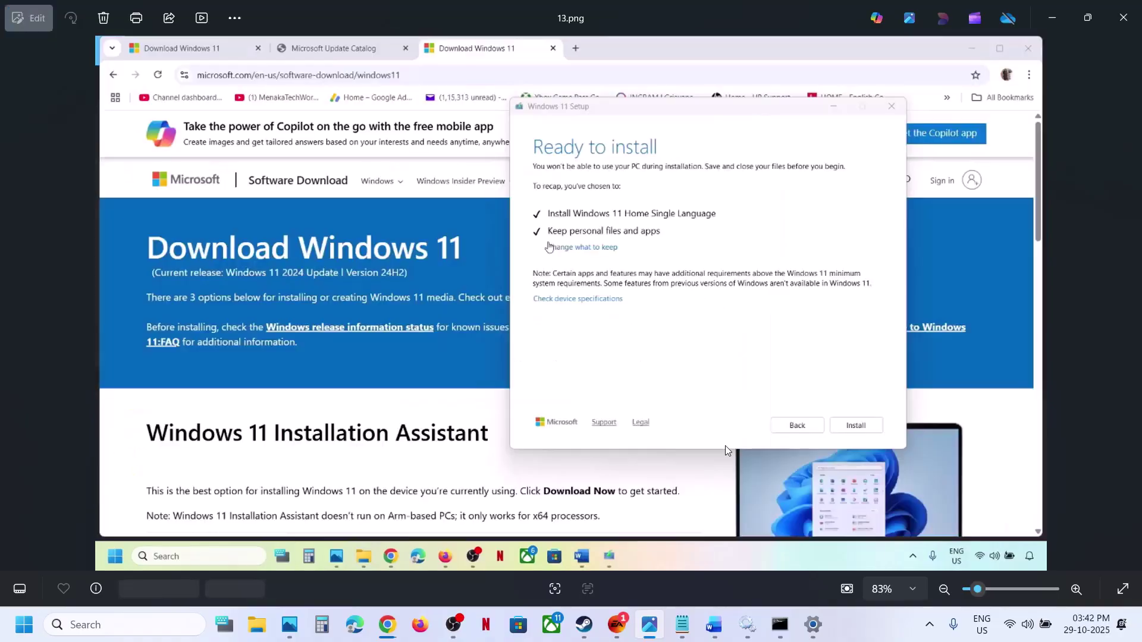